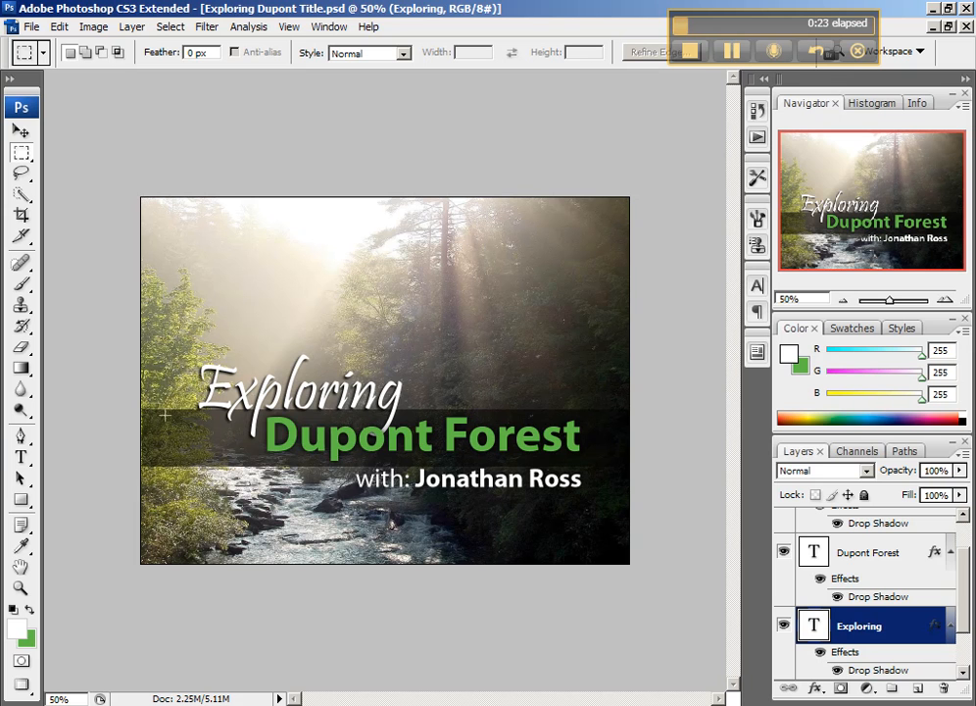
# - Outline the area inside the image margins with a rectangular selection around the title text and clear the selection
pyautogui.click(963, 665)
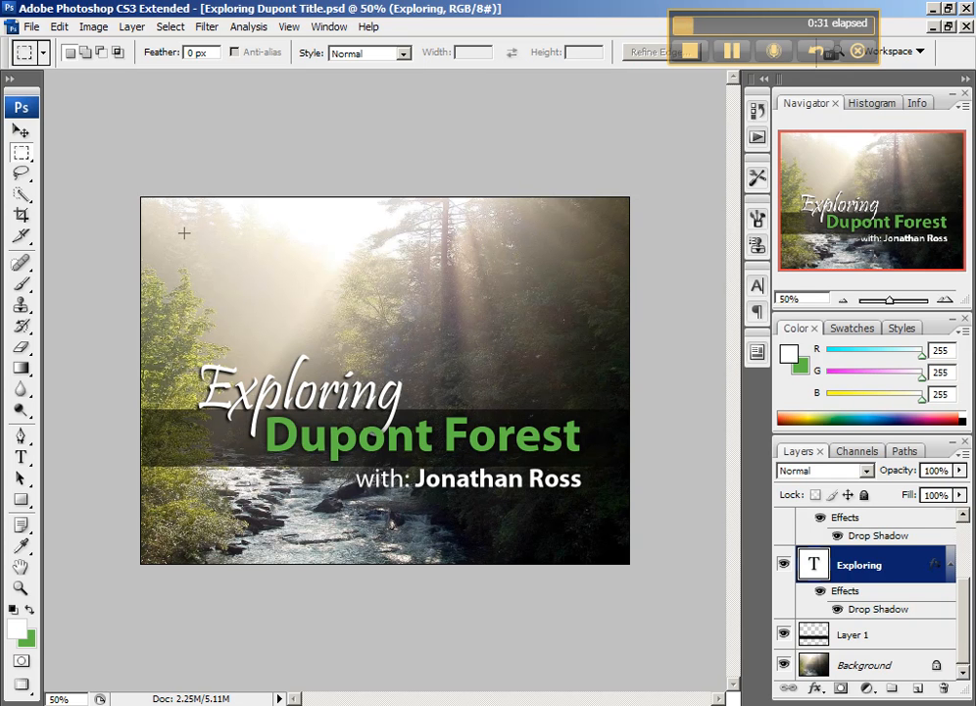
pyautogui.moveTo(185, 232); pyautogui.dragTo(585, 534)
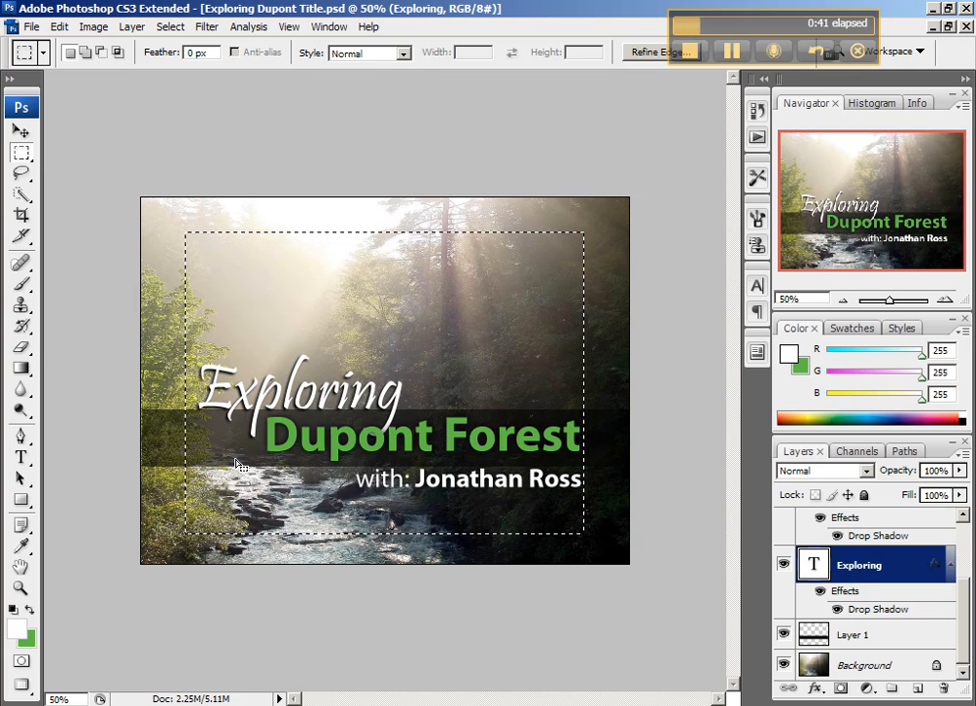
pyautogui.hotkey('ctrl', 'd')
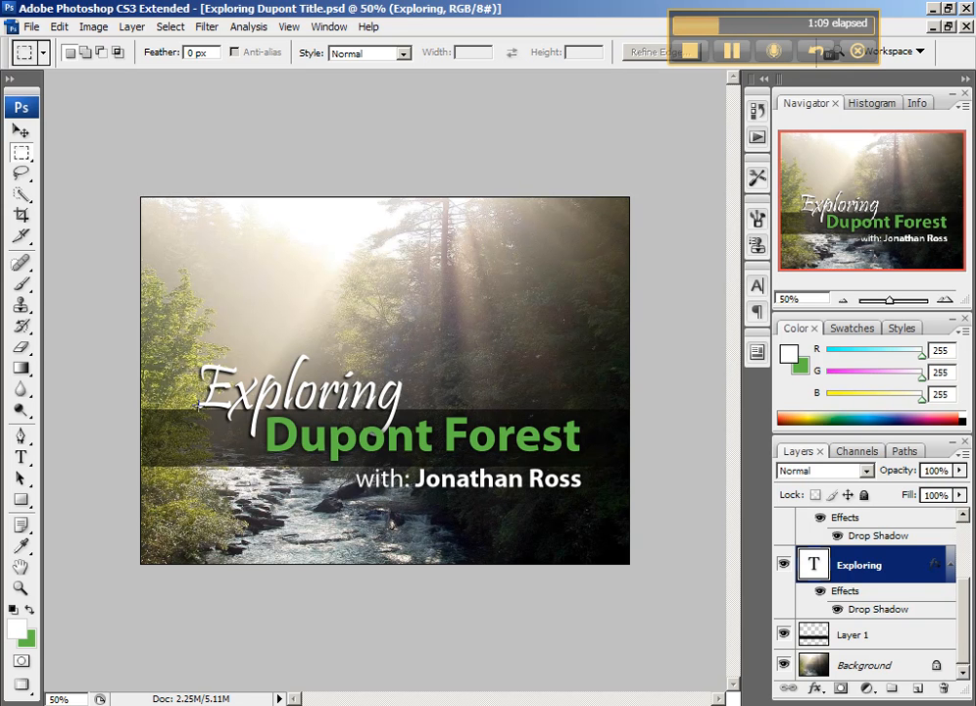
# - Export the title image for the web as a JPEG, replacing EploringDupont-Title.jpg in the Dupont images folder
pyautogui.click(814, 639)
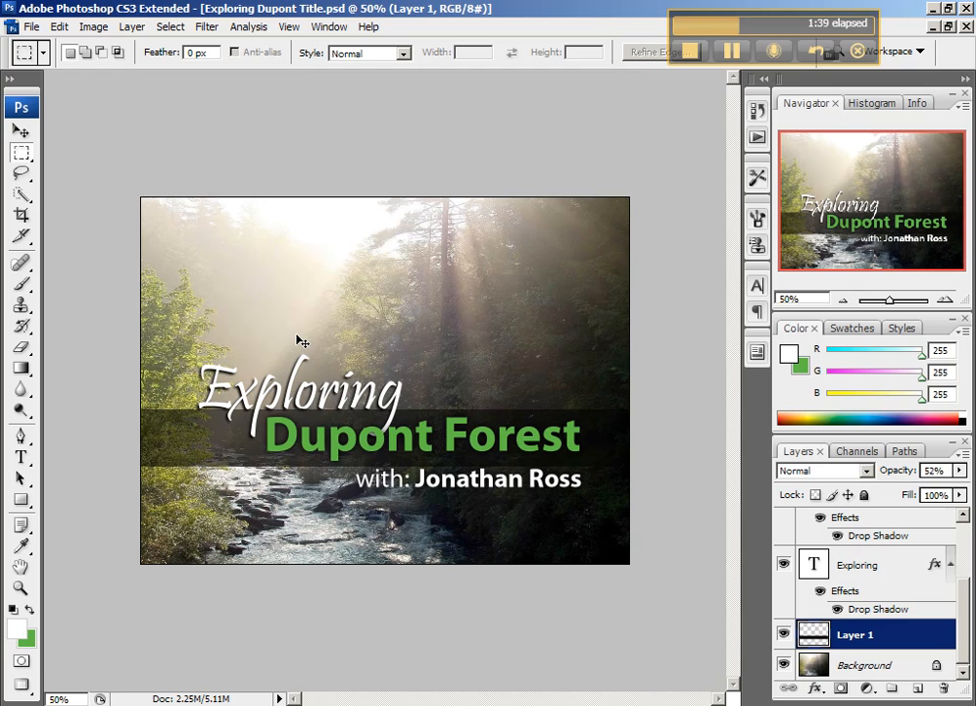
pyautogui.hotkey('ctrl', 'alt', 'shift', 's')
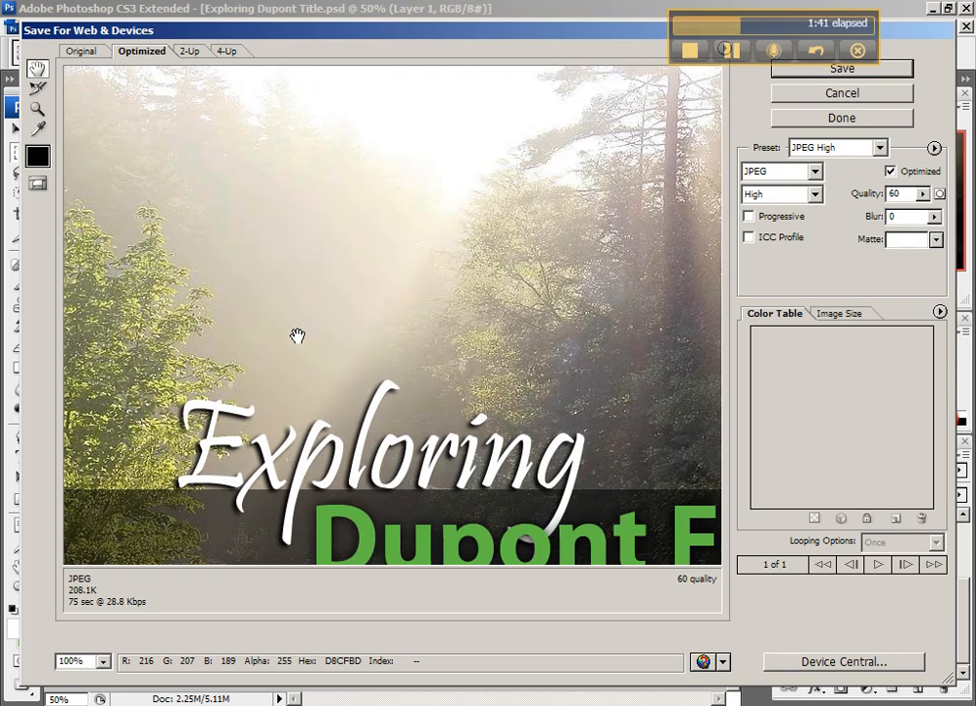
pyautogui.click(838, 69)
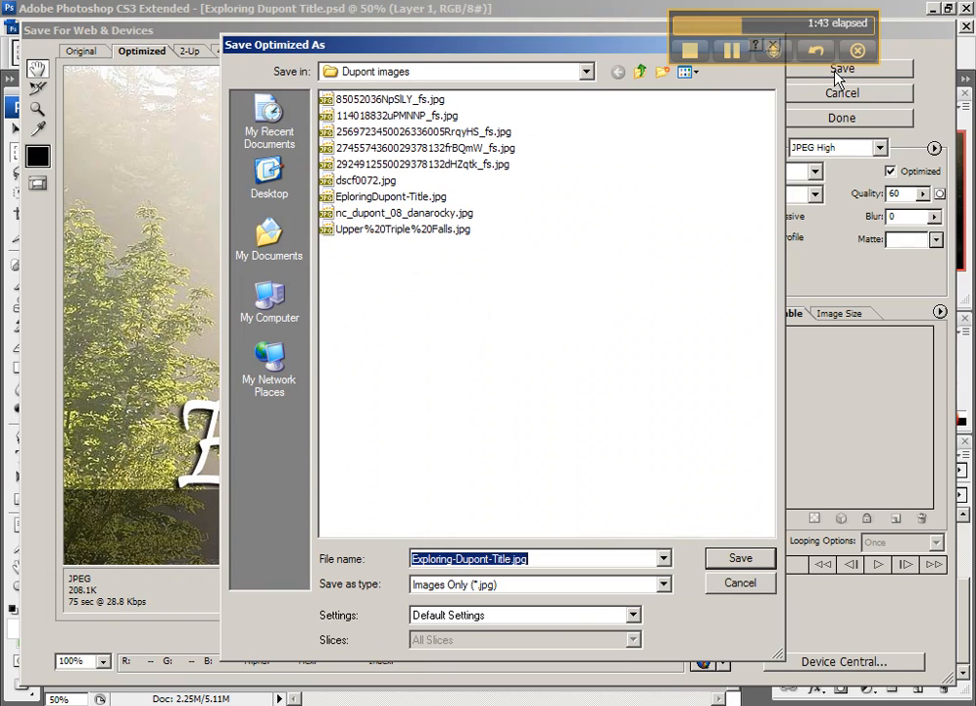
pyautogui.click(398, 200)
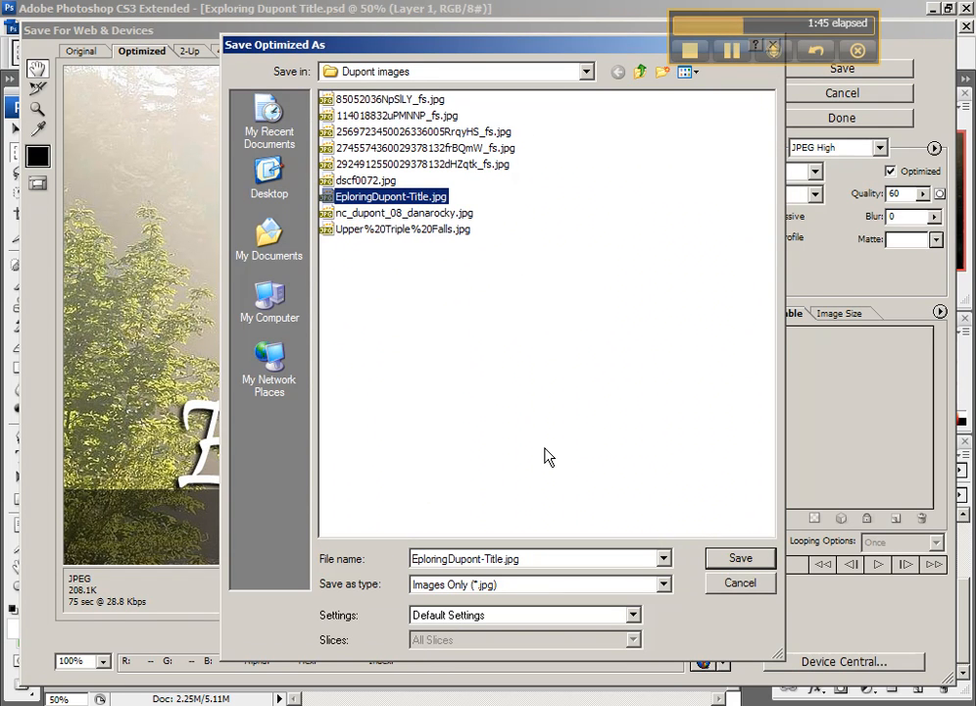
pyautogui.click(741, 559)
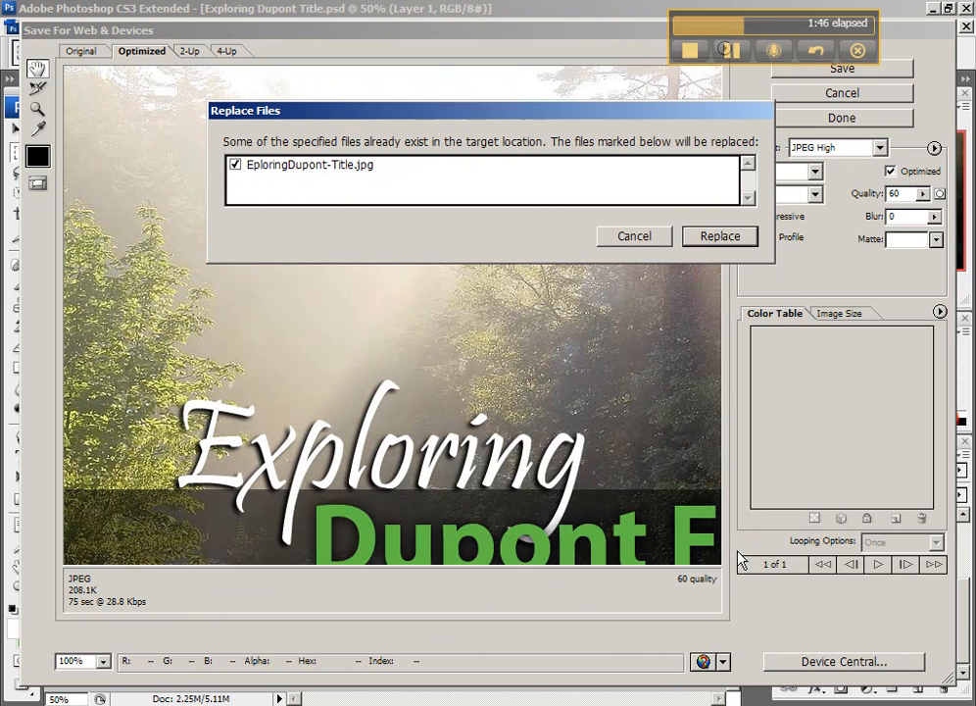
pyautogui.click(726, 236)
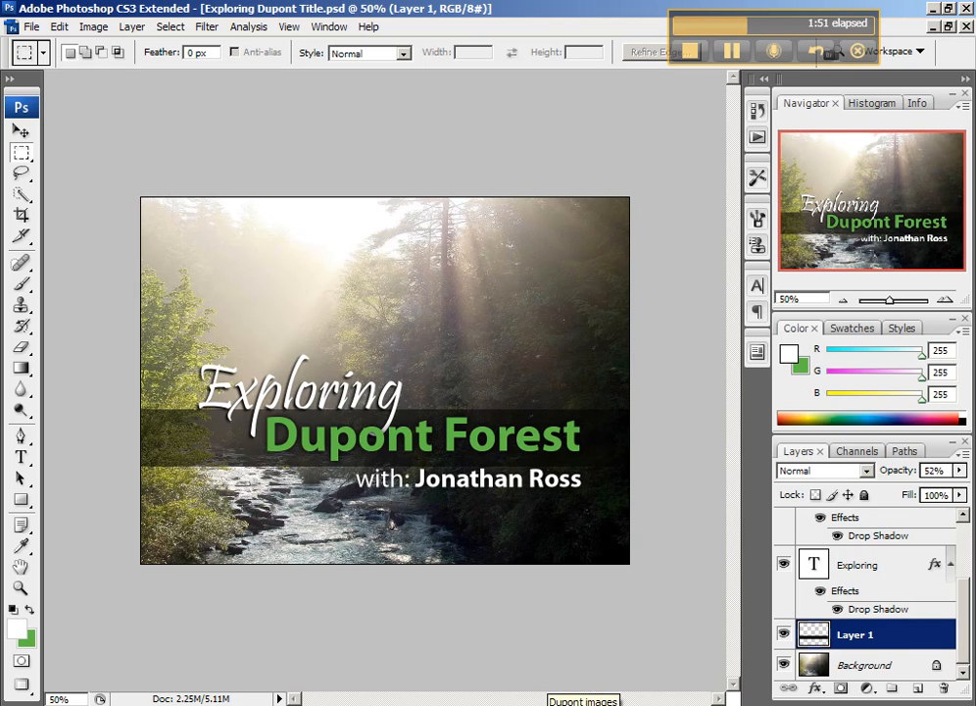
# - Correct the exported file's name in the Dupont images folder to ExploringDupont-Title.jpg
pyautogui.click(556, 705)
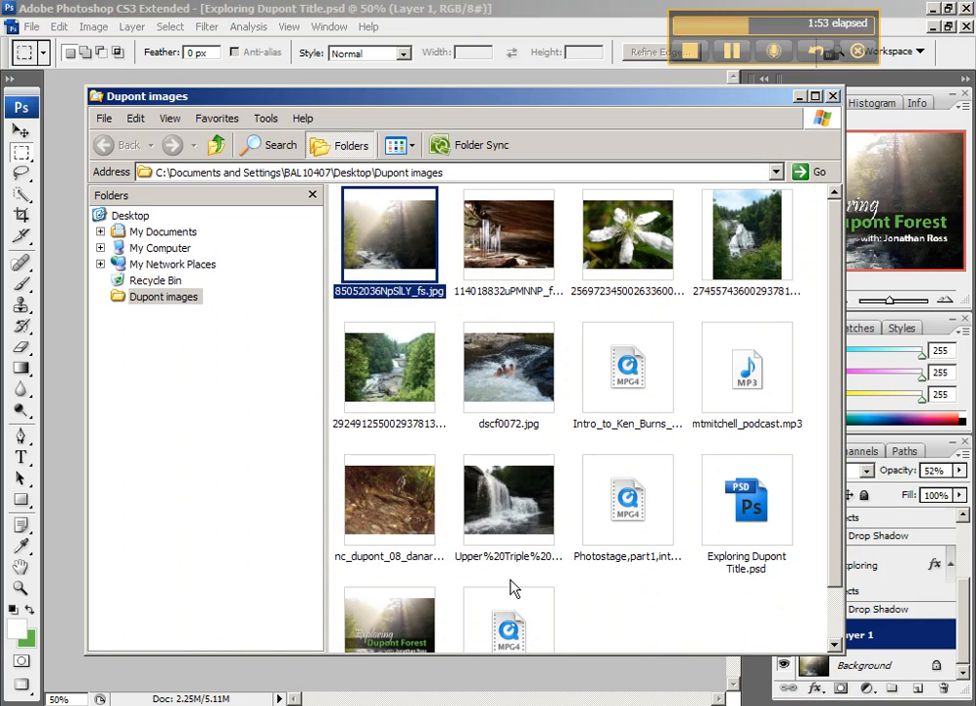
pyautogui.scroll(-1, 625, 606)
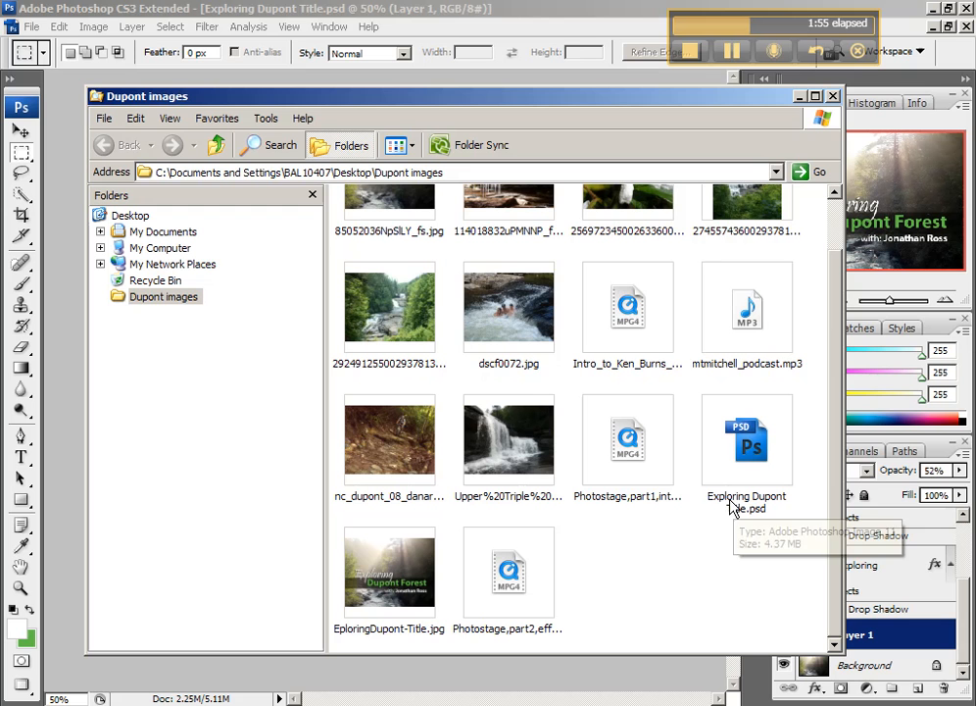
pyautogui.click(346, 633)
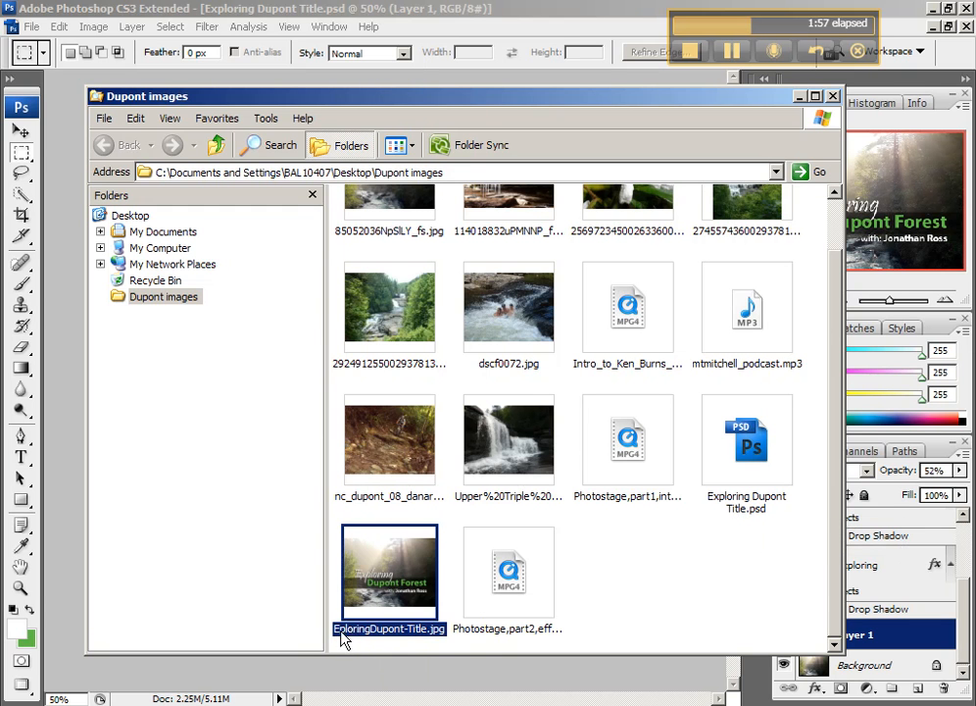
pyautogui.click(346, 635)
pyautogui.click(361, 635)
pyautogui.write('x')
pyautogui.click(652, 593)
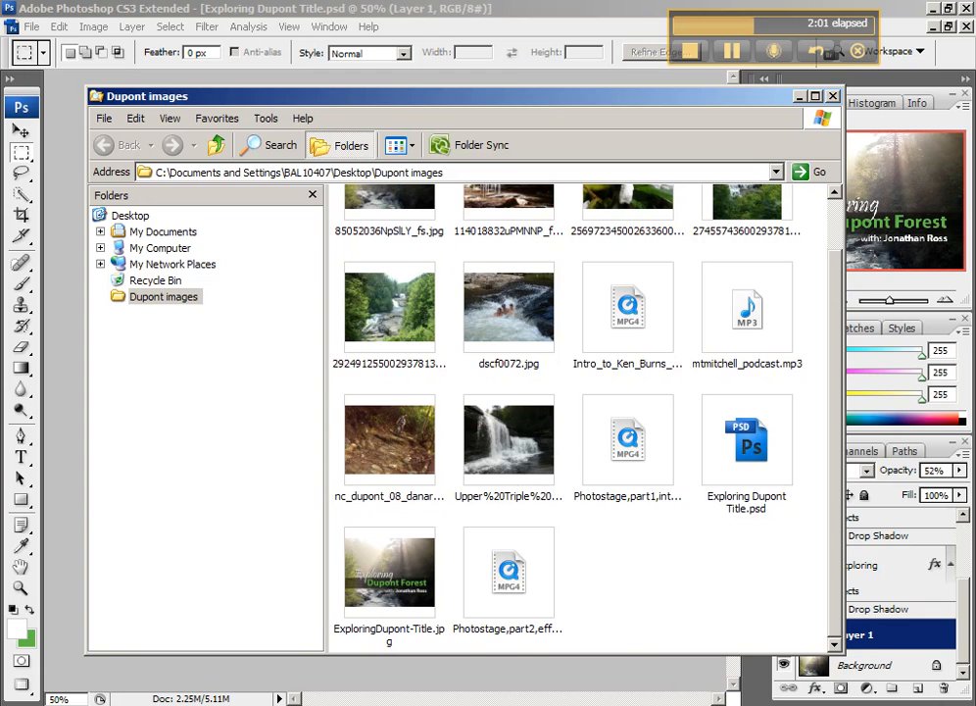
# - Switch to PhotoStage, insert ExploringDupont-Title.jpg without trimming the selected image, and place it at the start of the timeline
pyautogui.click(787, 704)
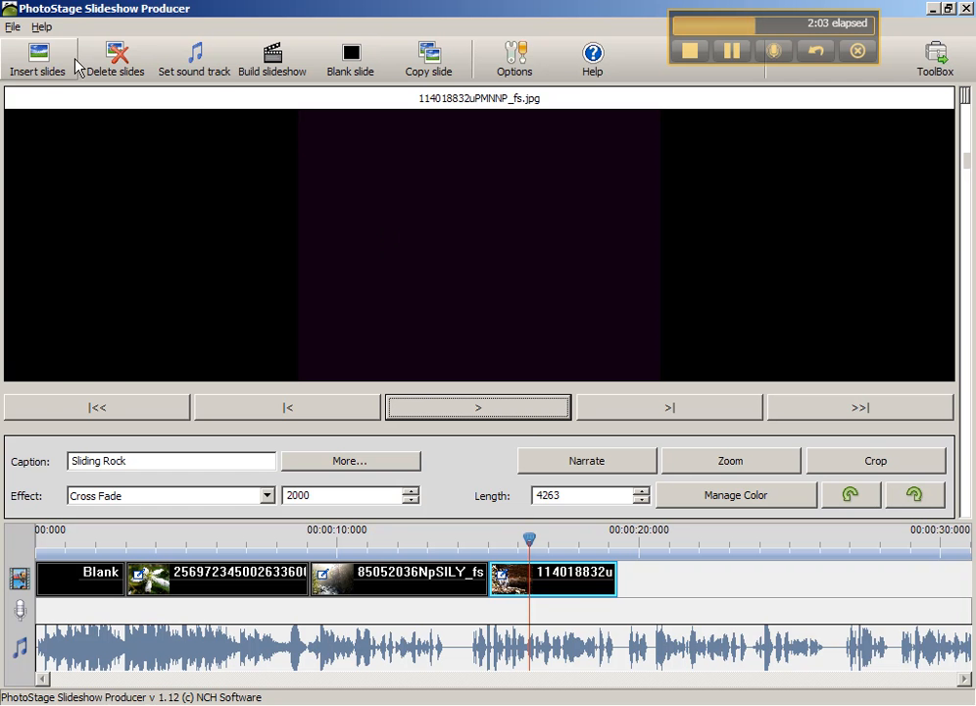
pyautogui.click(38, 58)
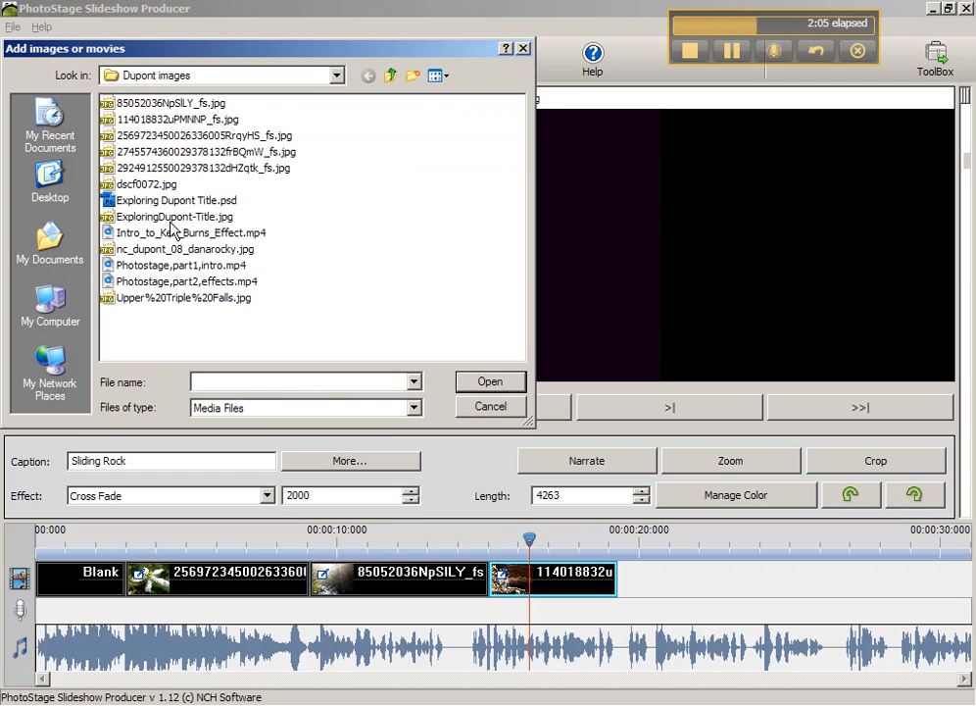
pyautogui.click(173, 216)
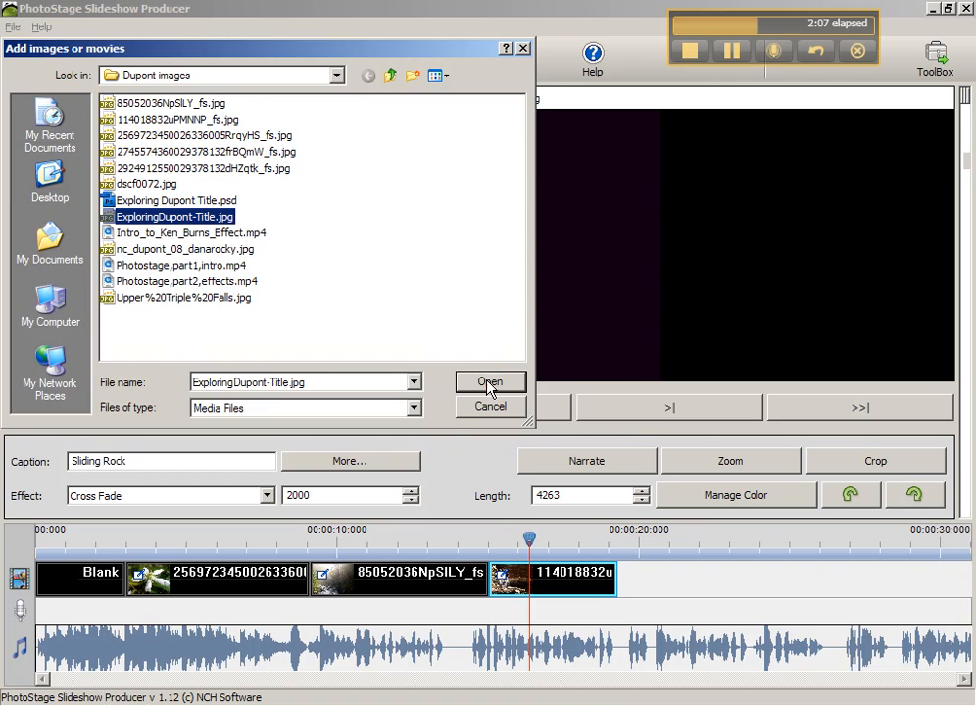
pyautogui.click(491, 386)
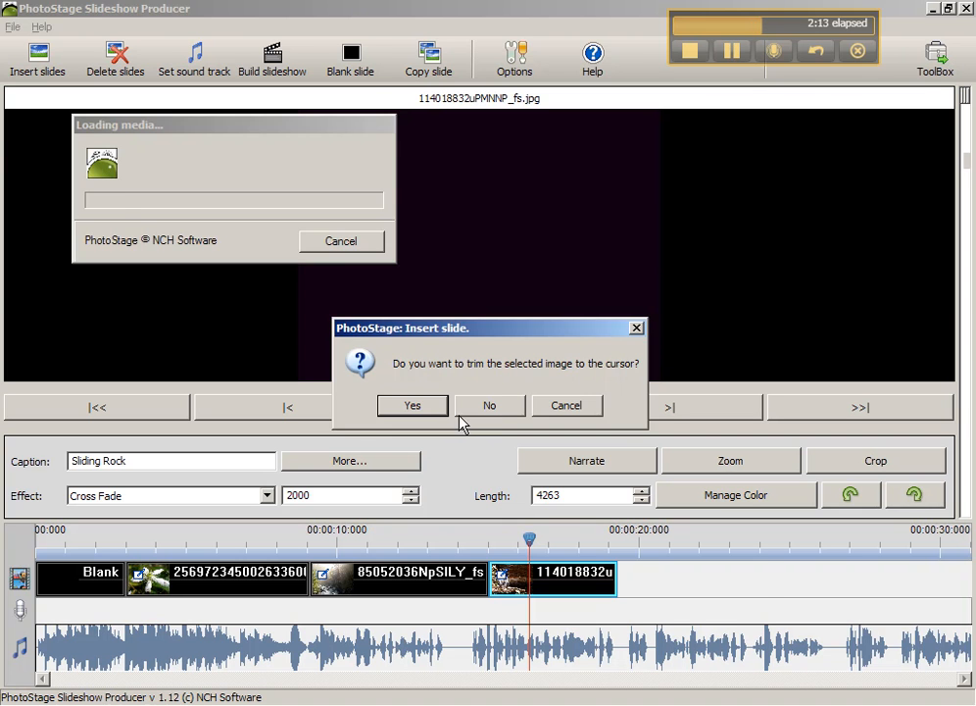
pyautogui.click(487, 406)
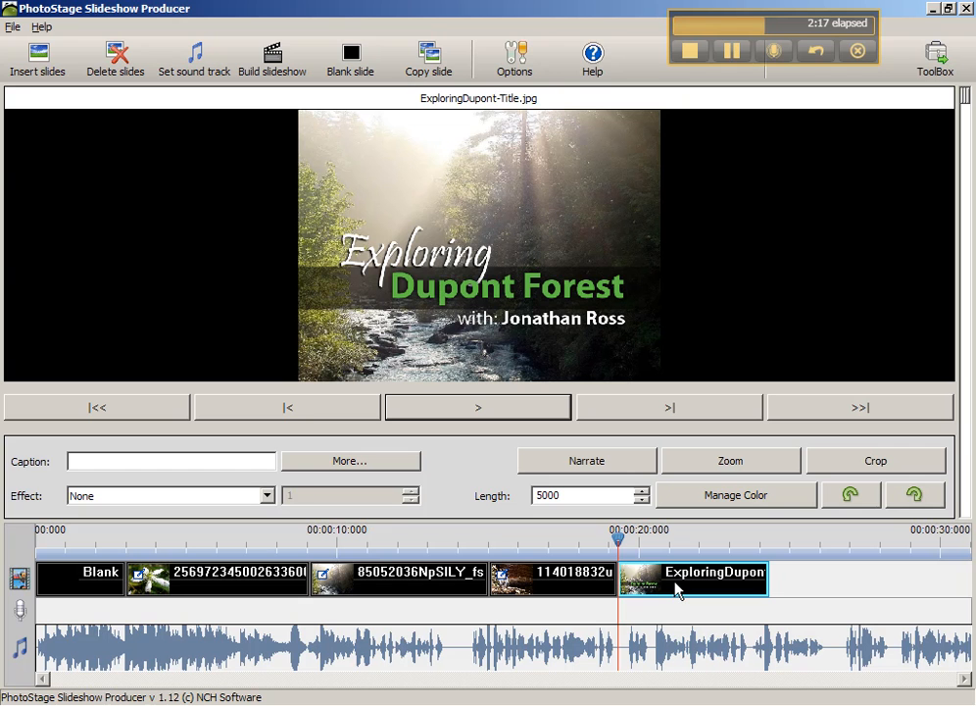
pyautogui.moveTo(676, 586); pyautogui.dragTo(54, 588)
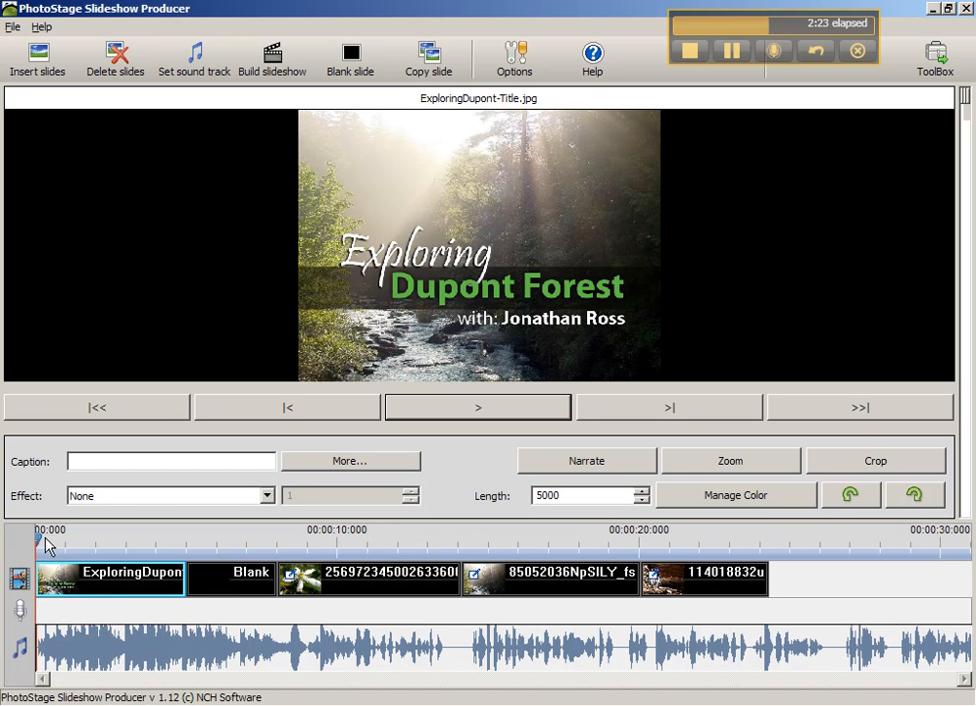
pyautogui.moveTo(37, 538)
pyautogui.mouseDown()
pyautogui.moveTo(124, 538)
pyautogui.moveTo(33, 538)
pyautogui.mouseUp()
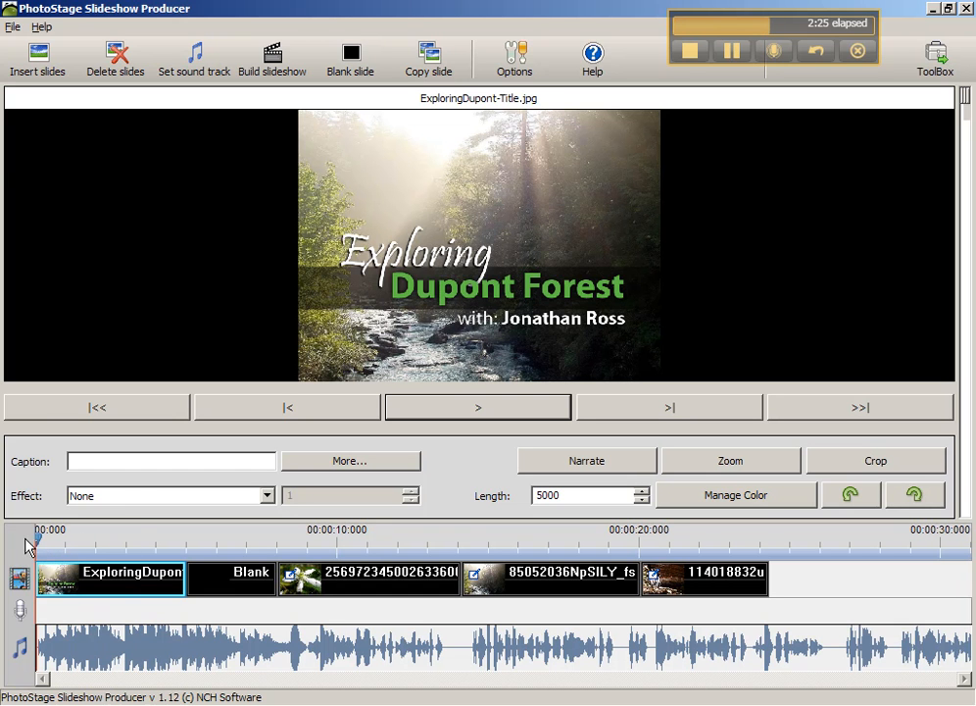
# - Give the title slide a Fade effect with a duration of 2 and preview it
pyautogui.click(148, 501)
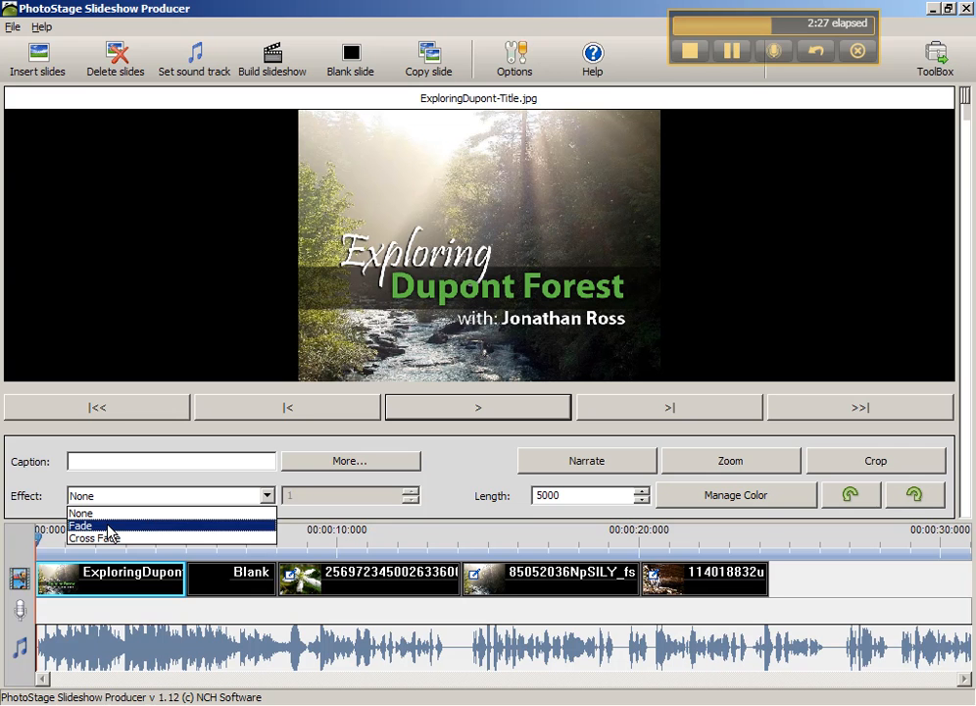
pyautogui.click(109, 526)
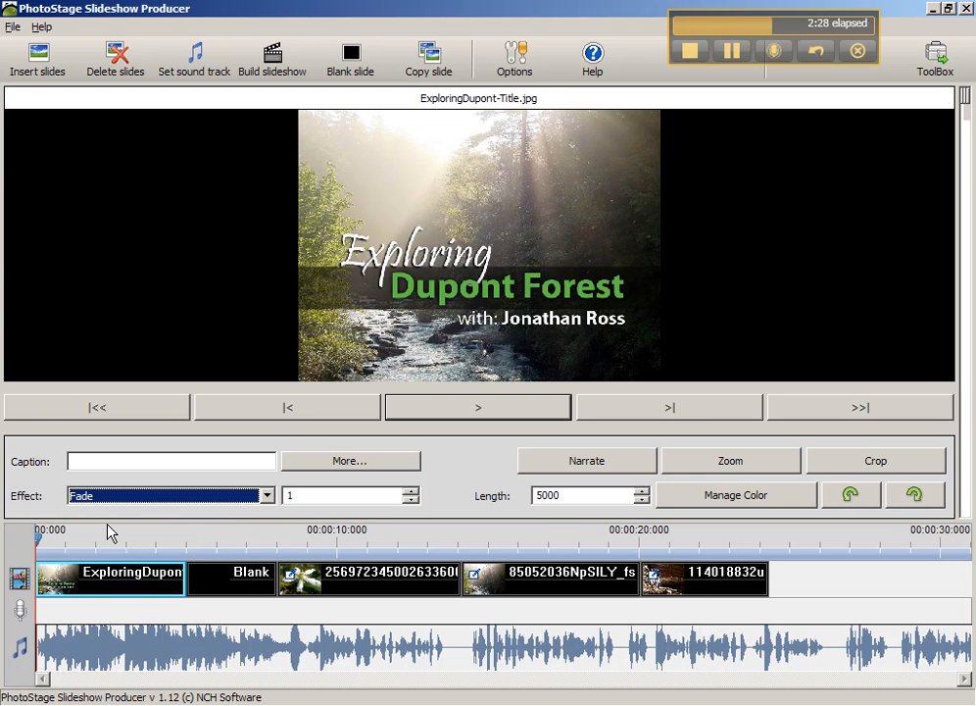
pyautogui.click(410, 491)
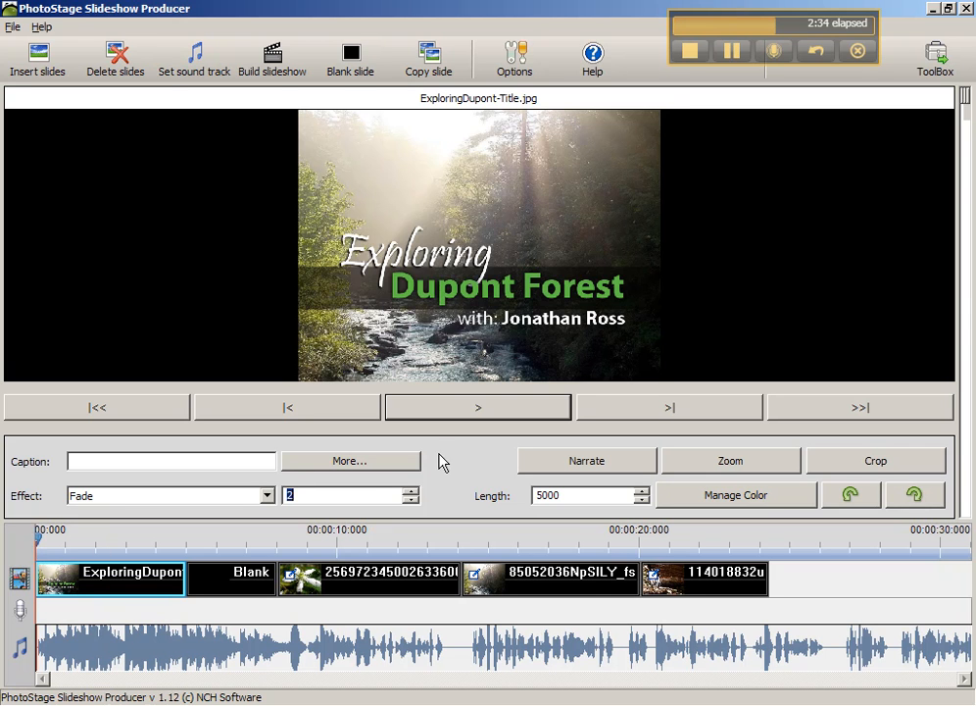
pyautogui.click(472, 408)
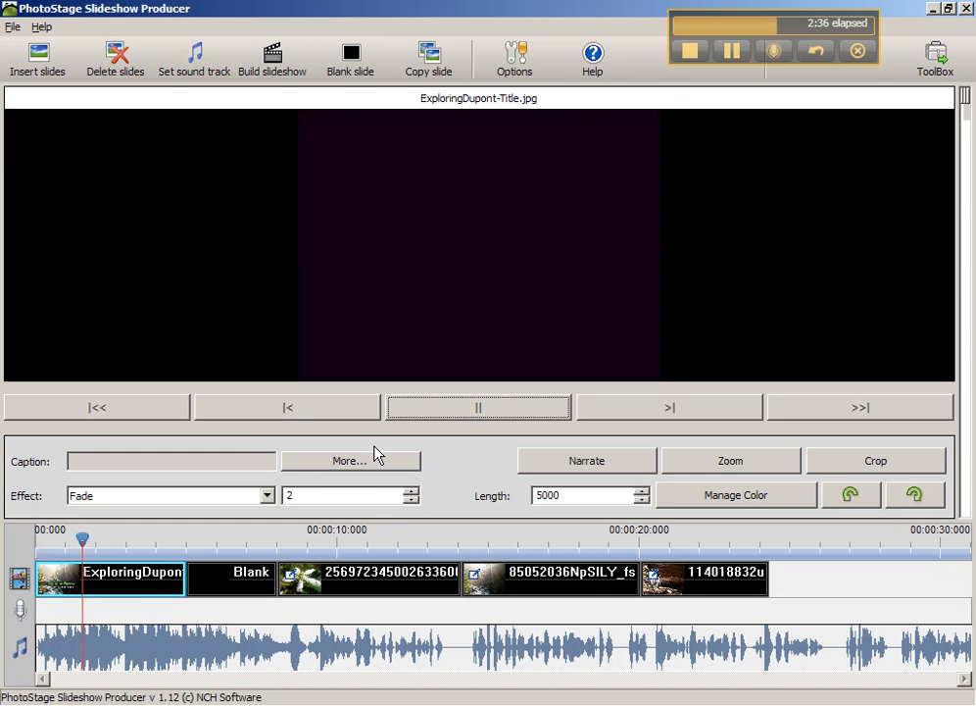
# - Change the title slide's effect to Cross Fade and preview the transition
pyautogui.click(111, 588)
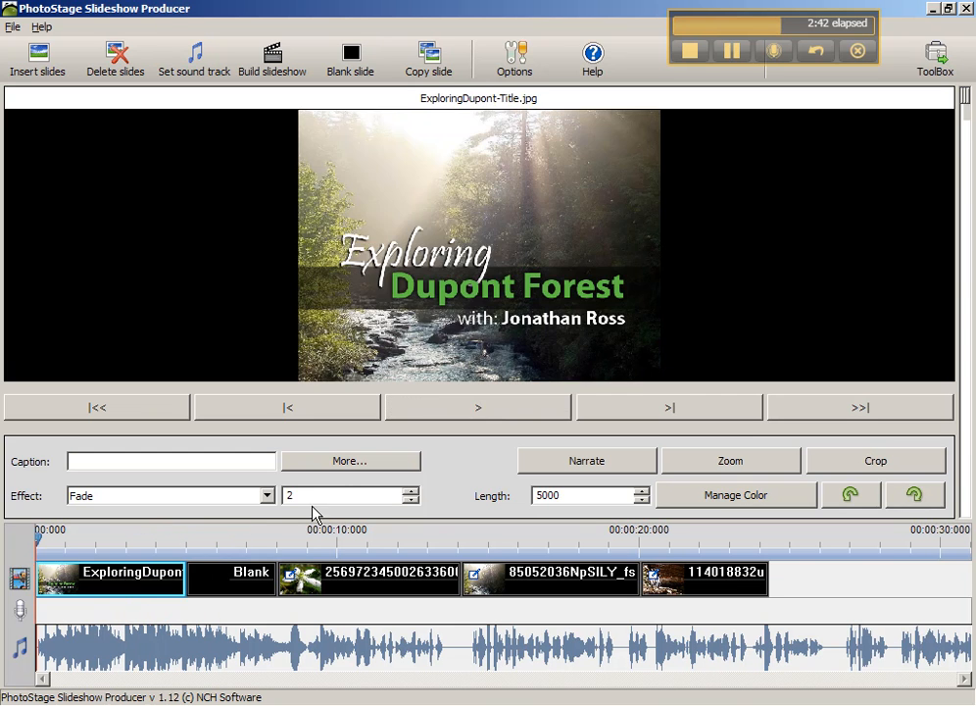
pyautogui.click(191, 500)
pyautogui.click(114, 537)
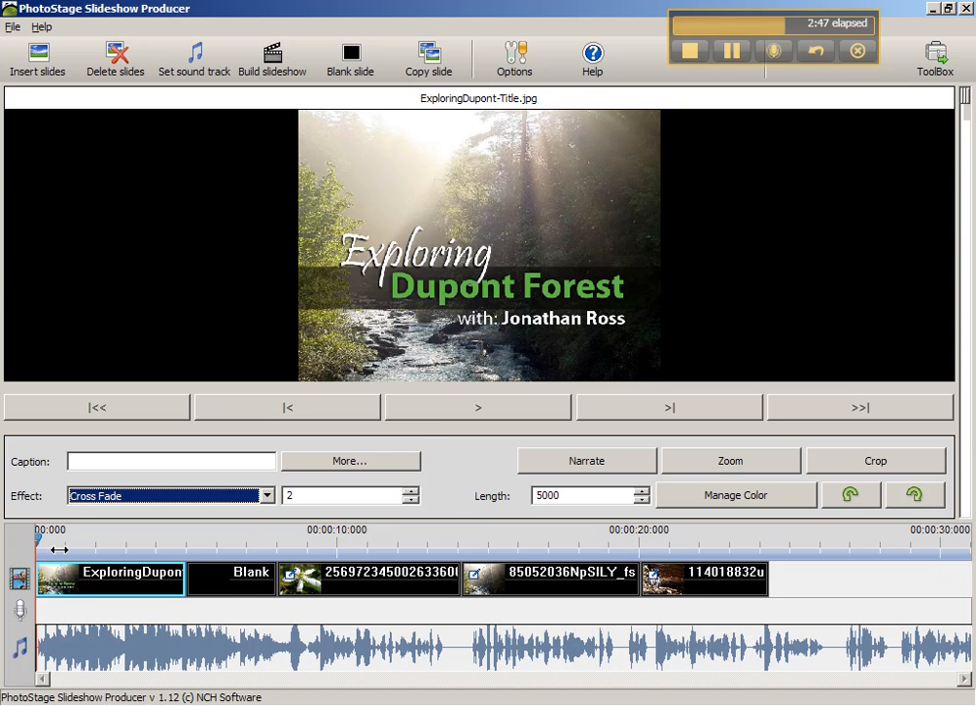
pyautogui.click(435, 416)
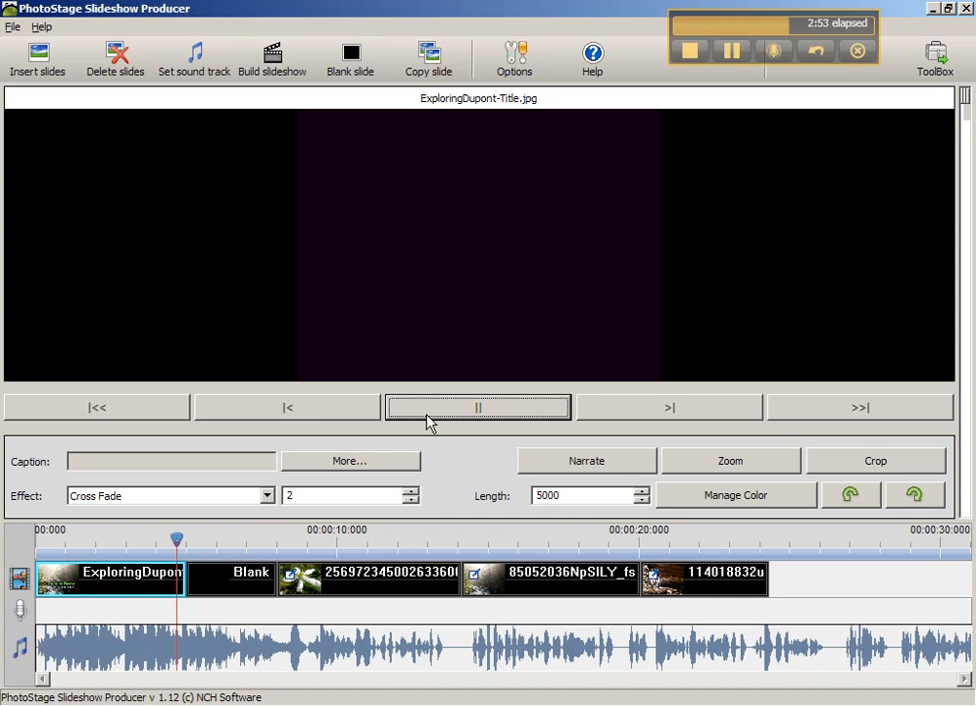
# - Insert a blank slide before the title slide, with its length shortened to about 757 and a Cross Fade effect
pyautogui.click(209, 596)
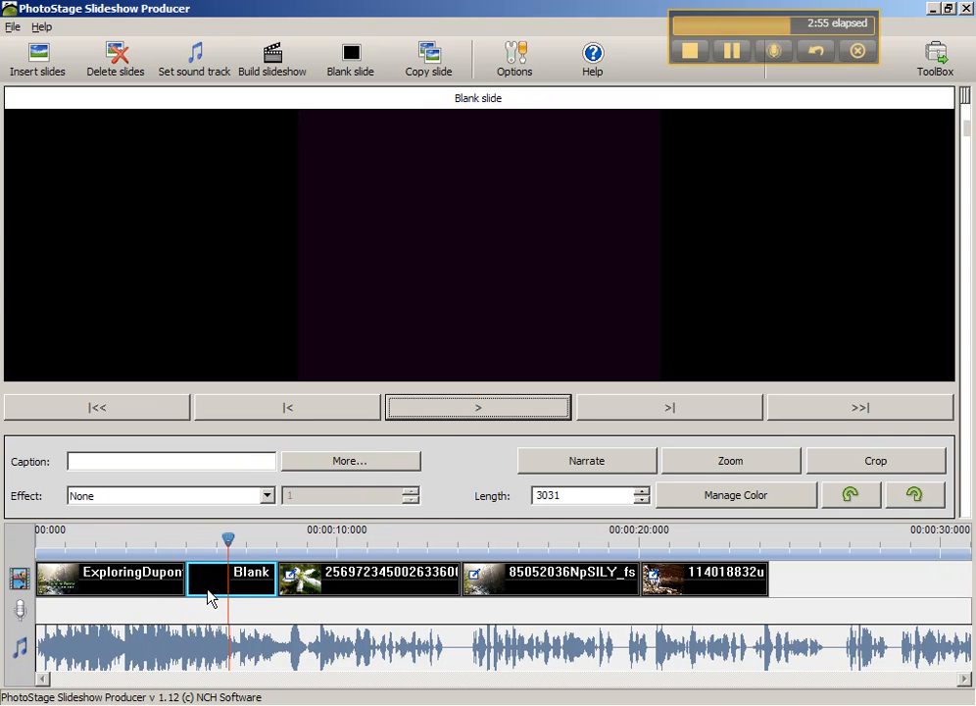
pyautogui.click(128, 584)
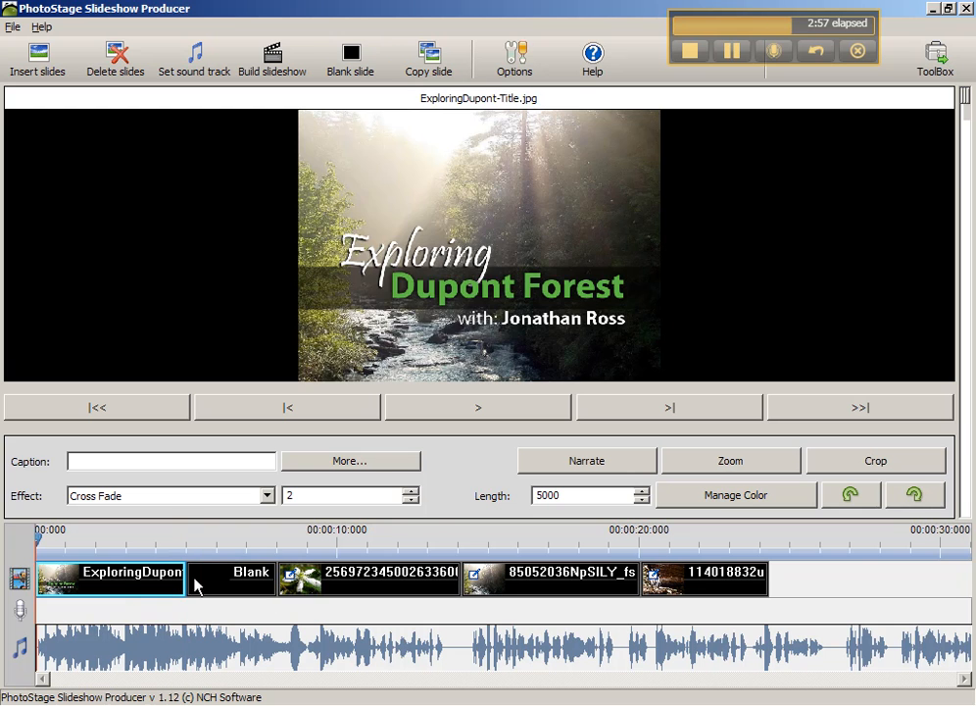
pyautogui.click(353, 64)
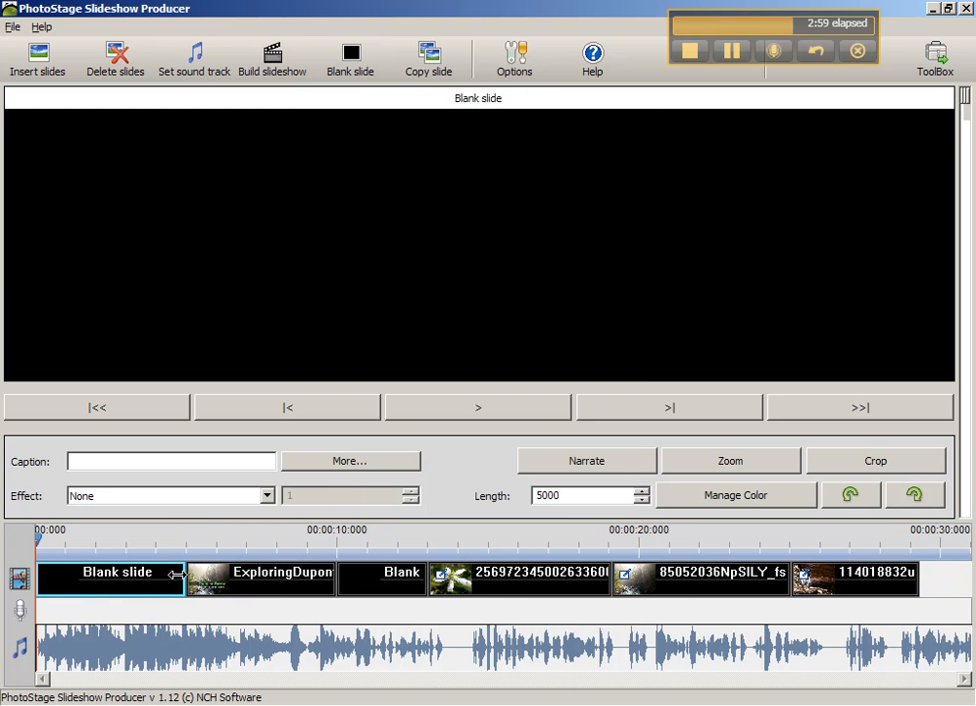
pyautogui.moveTo(176, 575); pyautogui.dragTo(57, 578)
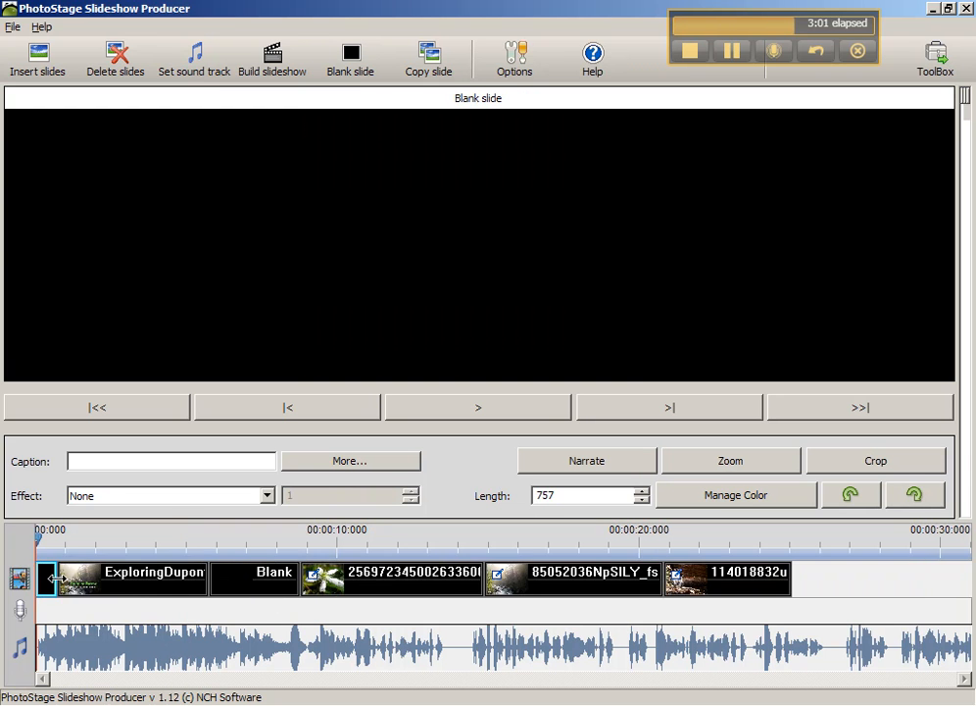
pyautogui.click(132, 497)
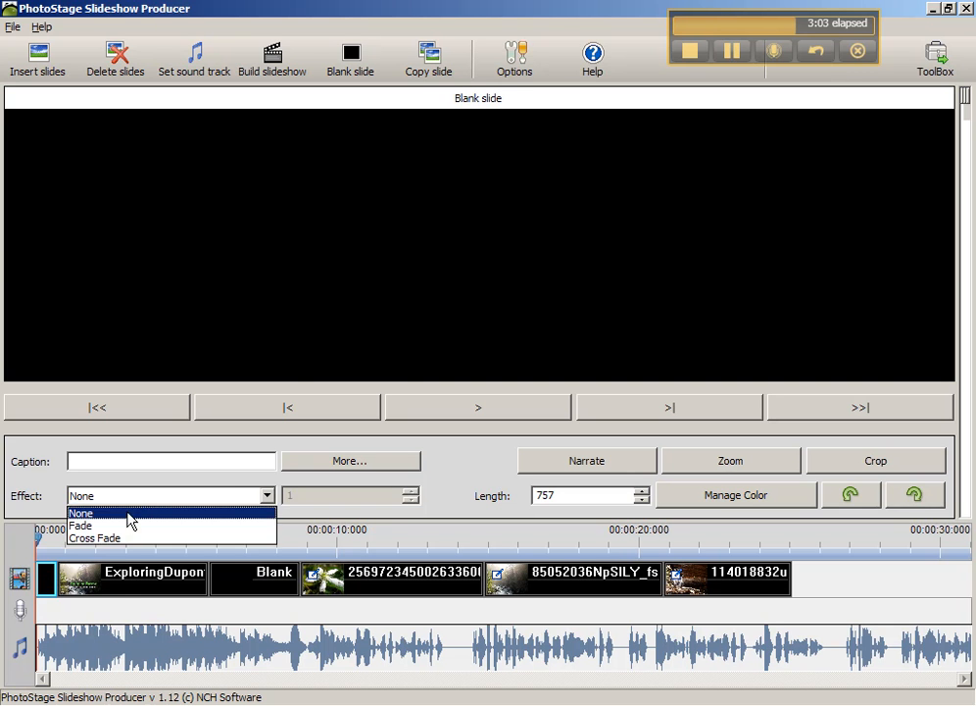
pyautogui.click(112, 538)
# - Shorten the title slide to about 3600, and shorten the blank slide following it with a Cross Fade effect applied
pyautogui.click(119, 592)
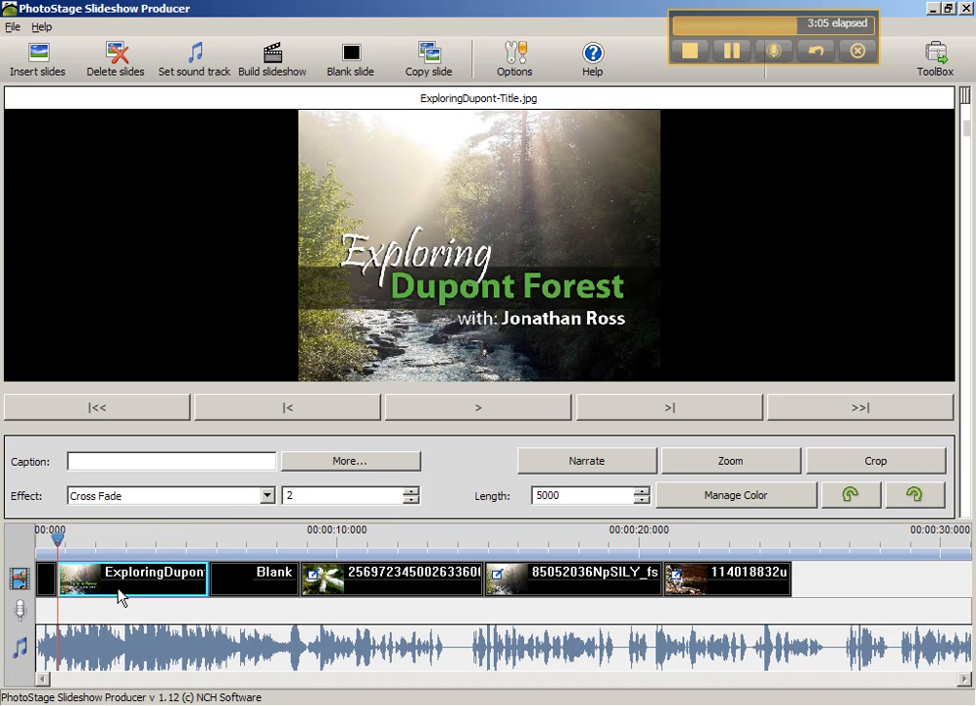
pyautogui.moveTo(209, 580); pyautogui.dragTo(166, 580)
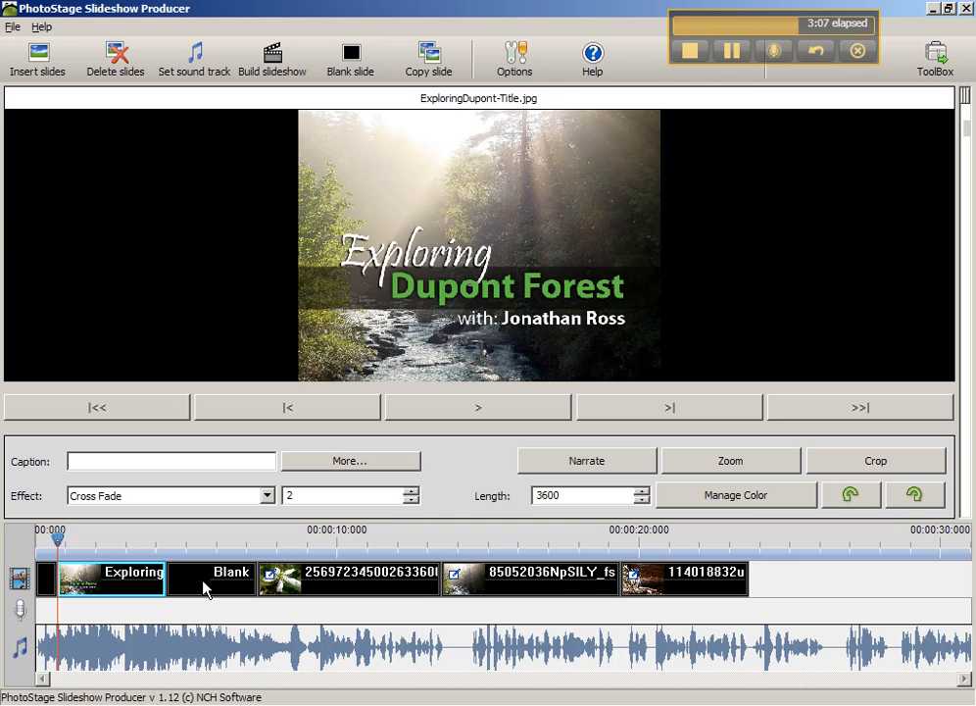
pyautogui.click(206, 588)
pyautogui.click(266, 496)
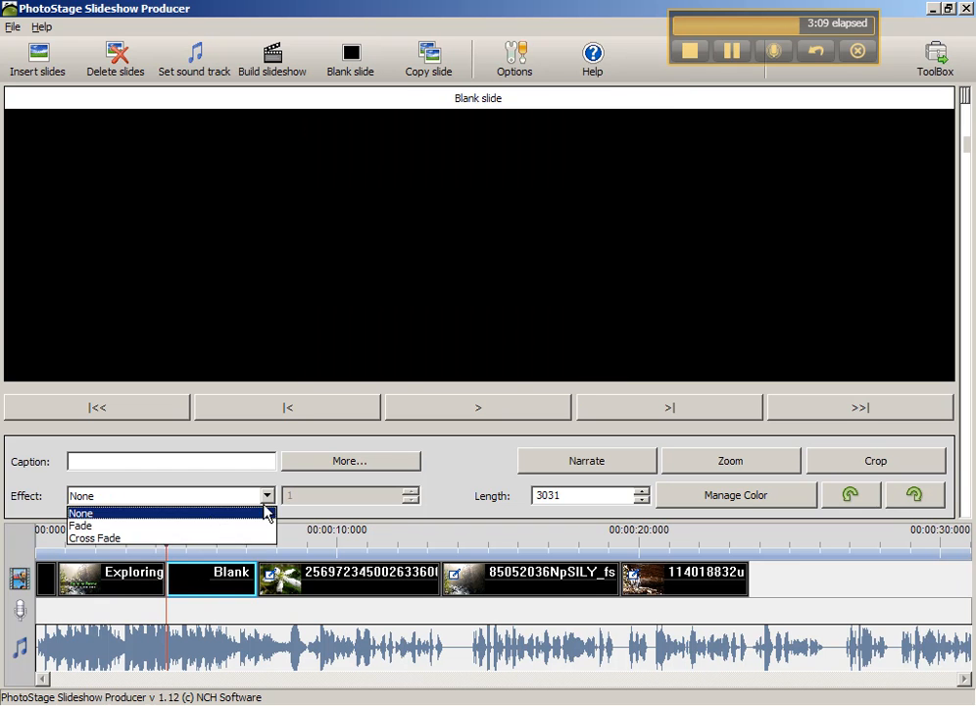
pyautogui.click(171, 539)
pyautogui.moveTo(255, 575); pyautogui.dragTo(38, 542)
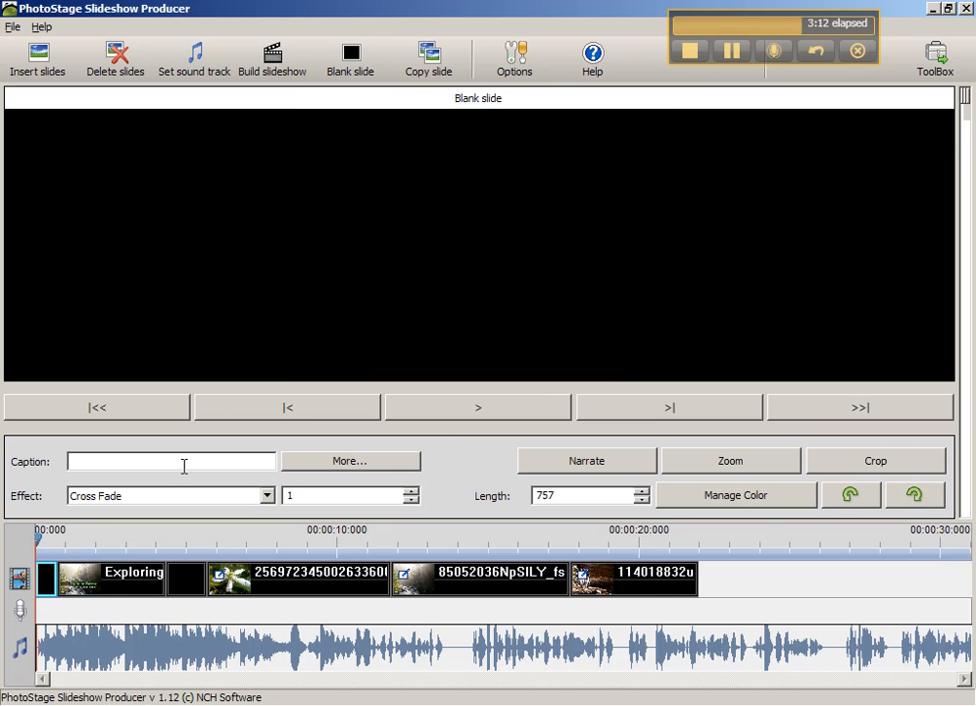
# - Play the slideshow from the opening blank slide through the title slide to check the transitions
pyautogui.click(444, 418)
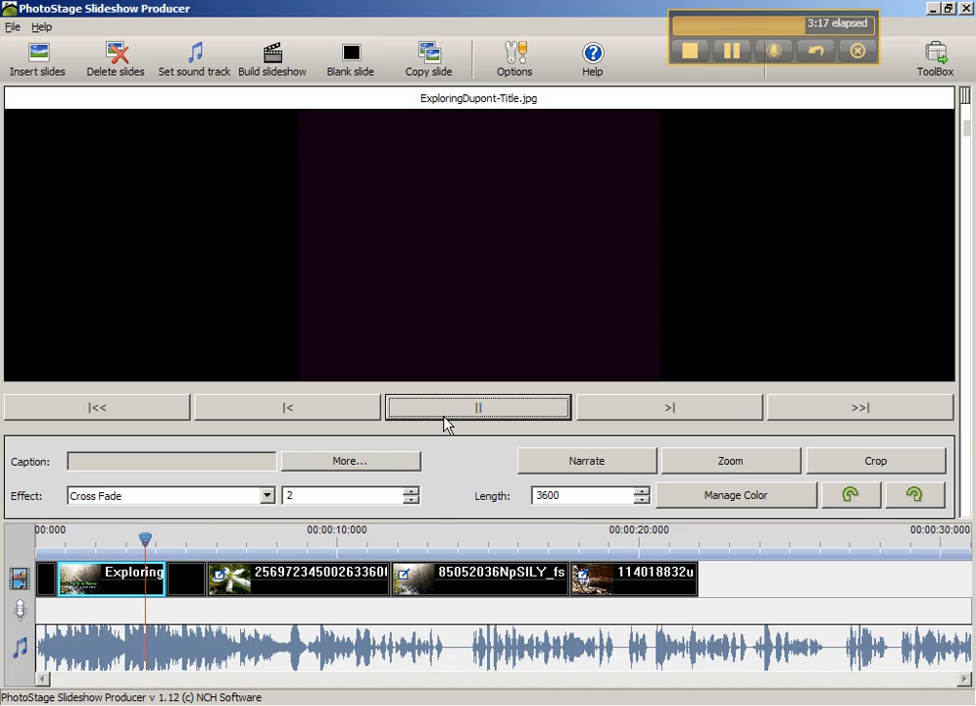
pyautogui.click(444, 421)
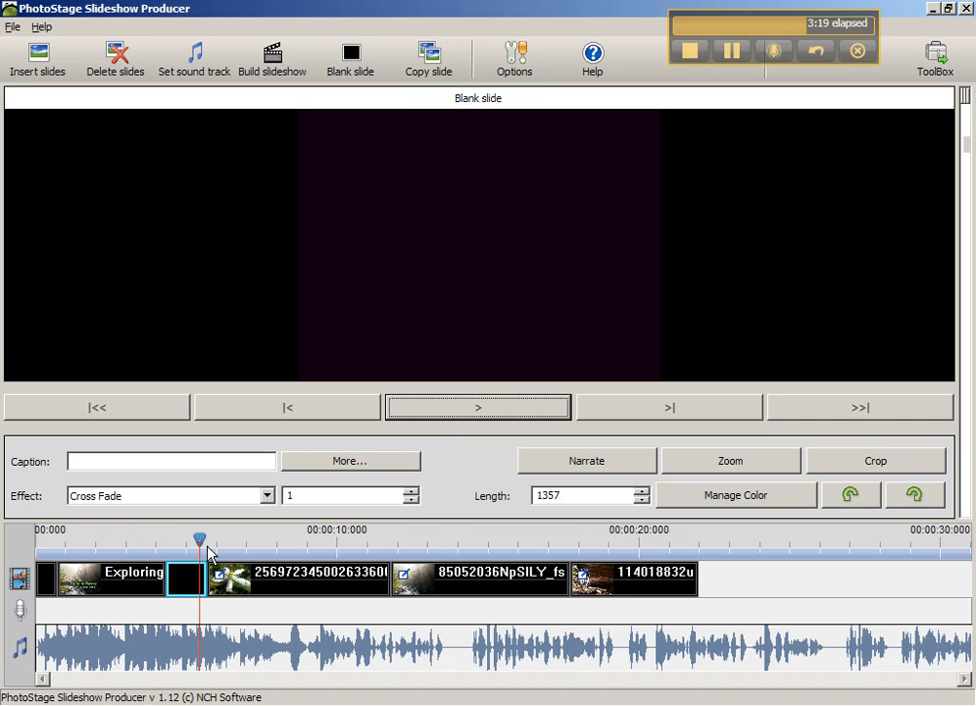
# - Set the title slide's transition to the default transition length
pyautogui.click(146, 582)
pyautogui.click(188, 582)
pyautogui.click(103, 585)
pyautogui.click(44, 583)
pyautogui.click(86, 582)
pyautogui.rightClick(89, 580)
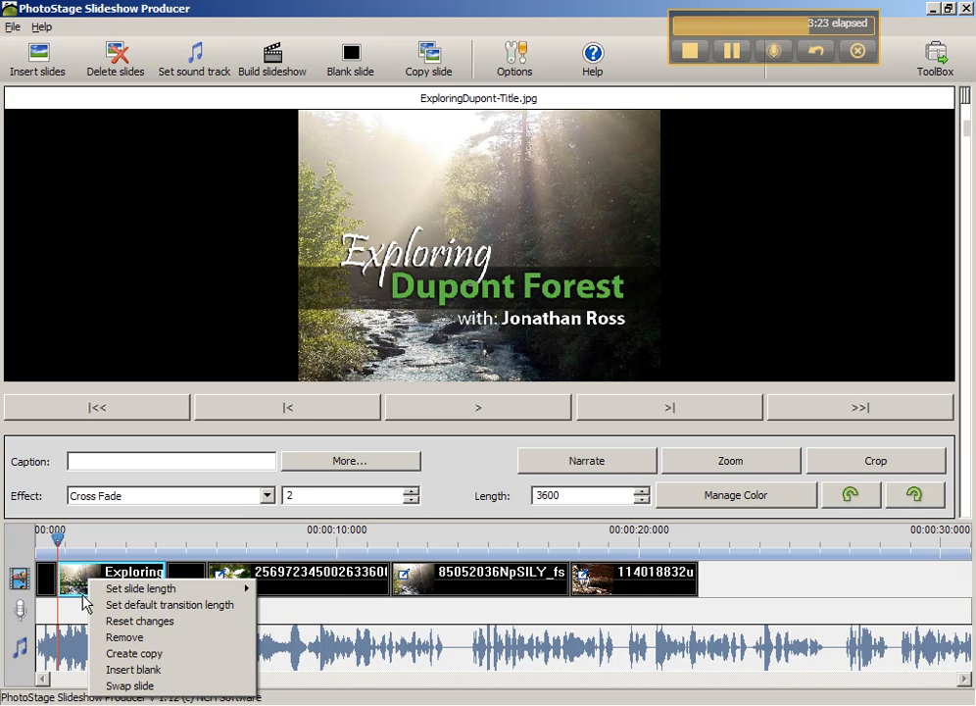
pyautogui.moveTo(130, 592)
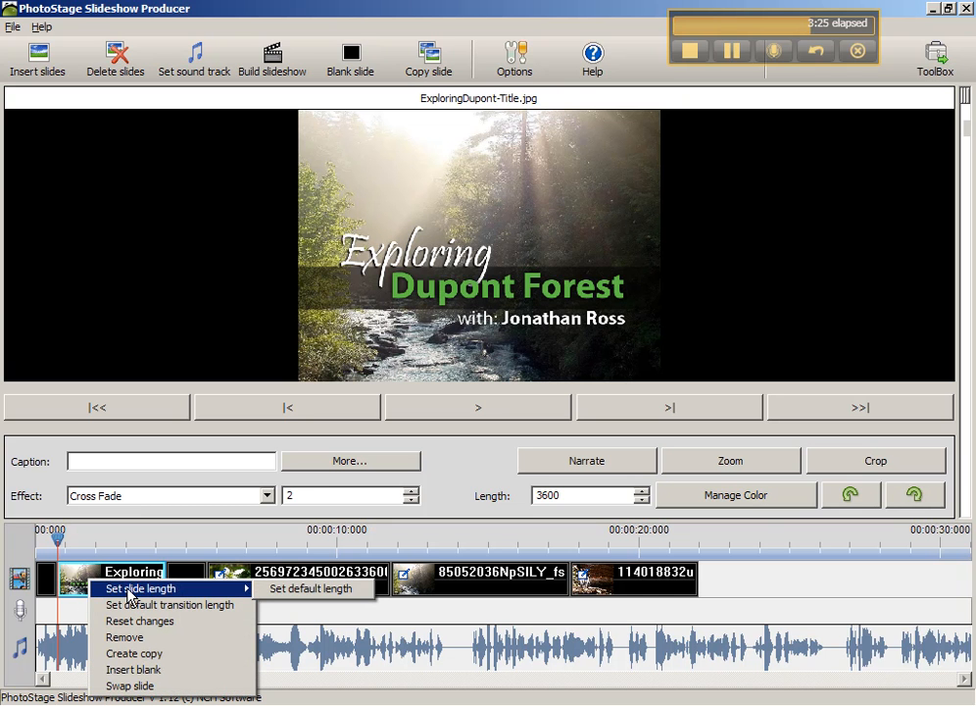
pyautogui.click(132, 605)
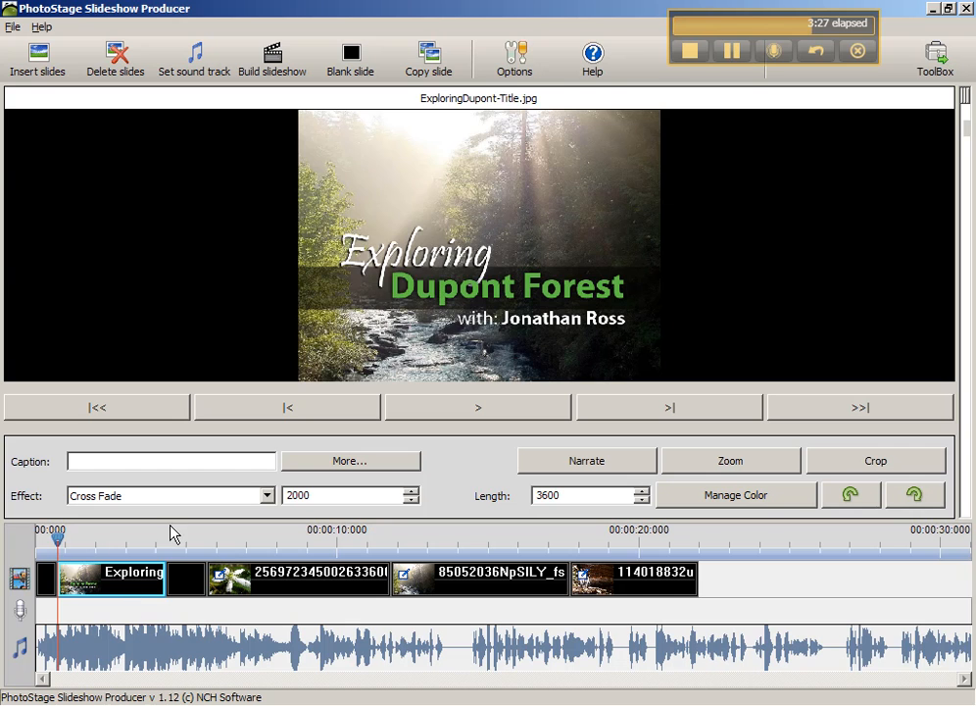
# - Preview the transition from the opening blank slide into the title slide again and scrub into the title
pyautogui.click(46, 577)
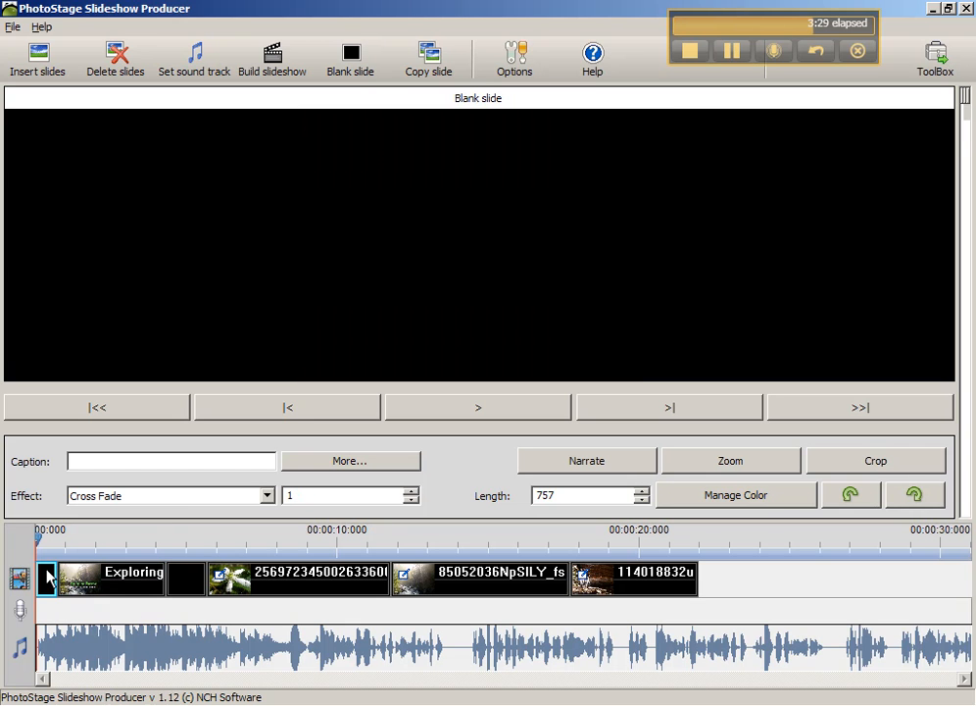
pyautogui.click(506, 411)
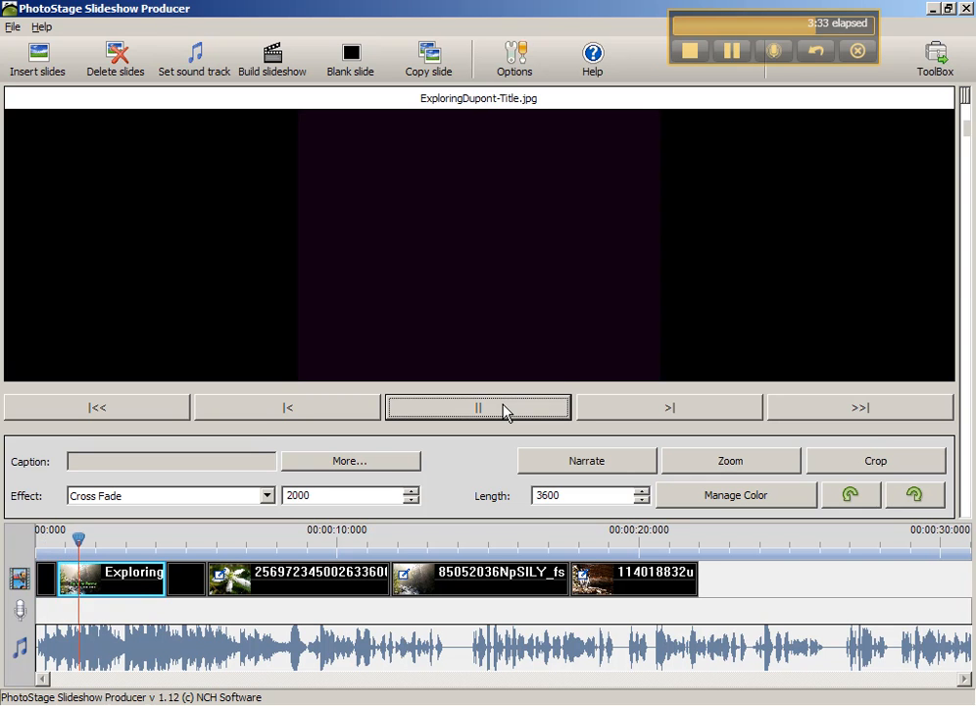
pyautogui.click(506, 412)
pyautogui.moveTo(87, 547)
pyautogui.mouseDown()
pyautogui.moveTo(25, 547)
pyautogui.moveTo(90, 548)
pyautogui.mouseUp()
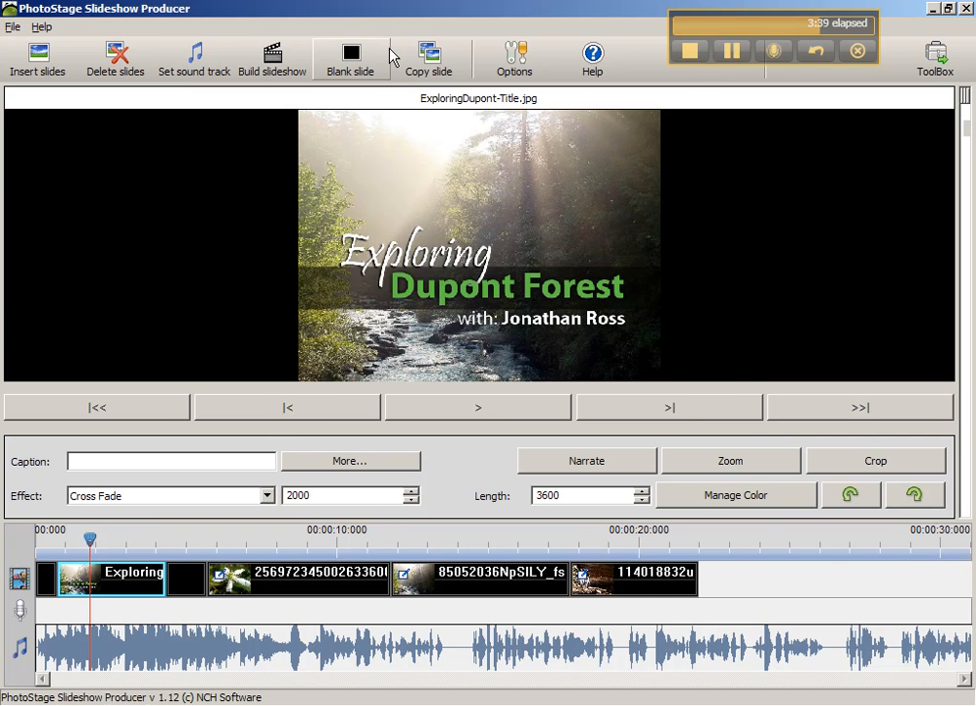
# - Set the slideshow's default transition to Cross Fade
pyautogui.click(523, 67)
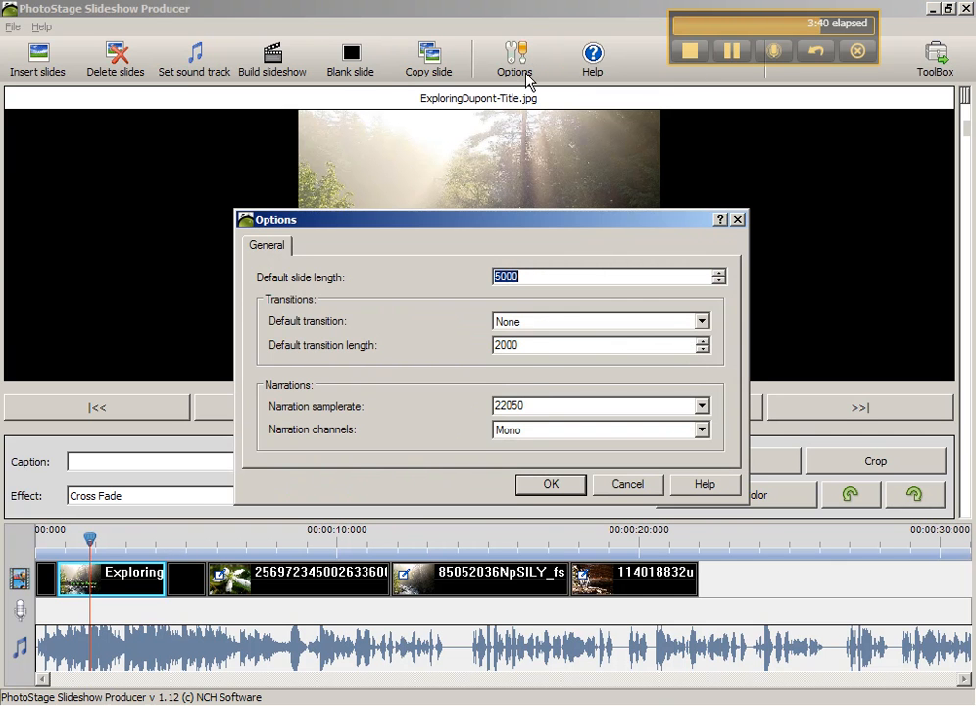
pyautogui.click(529, 322)
pyautogui.click(522, 360)
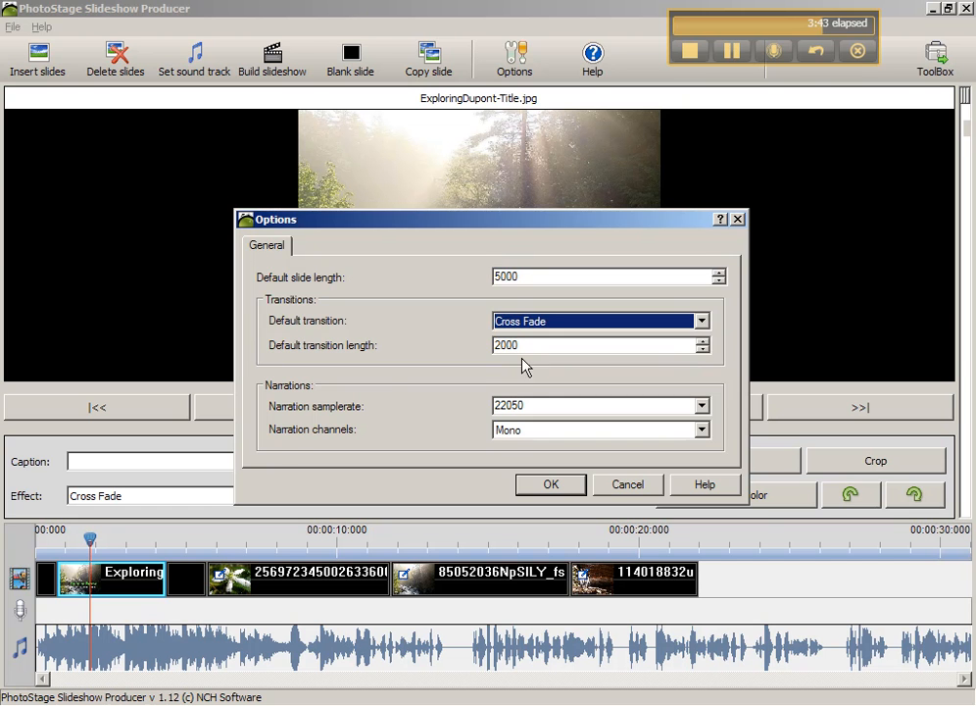
pyautogui.click(530, 485)
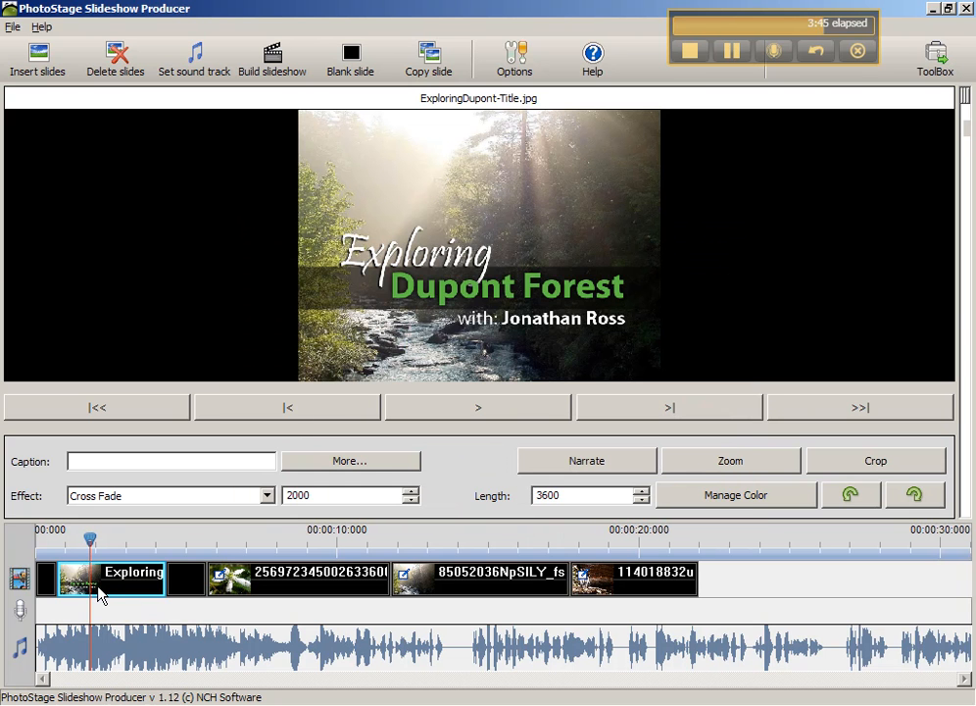
# - Replace the title slide with a fresh copy of ExploringDupont-Title.jpg, placed between the two blank slides
pyautogui.press('Delete')
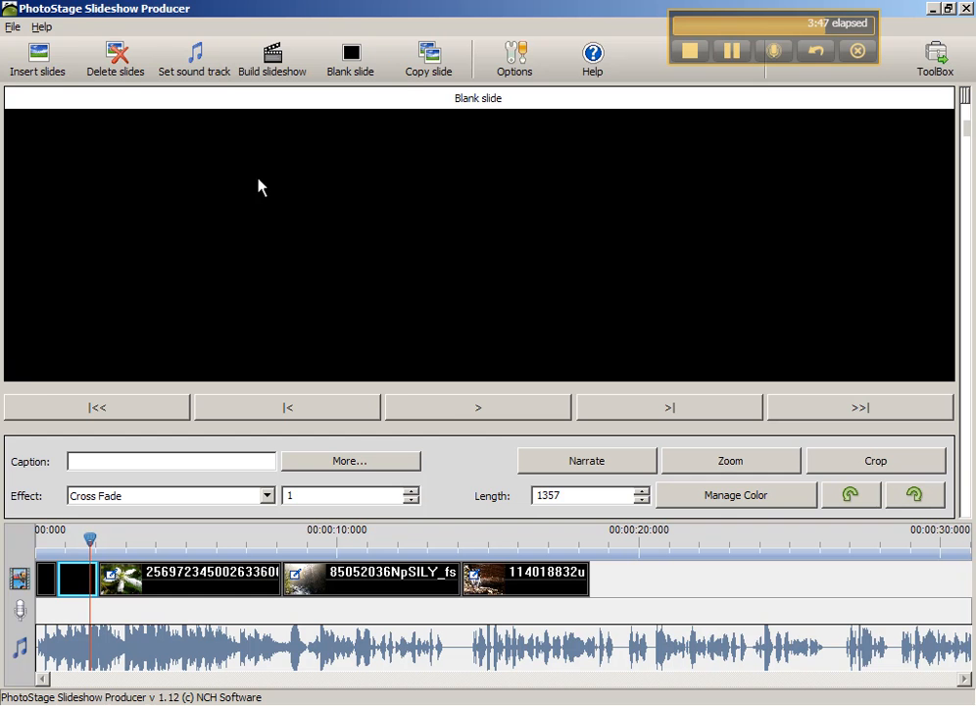
pyautogui.click(8, 56)
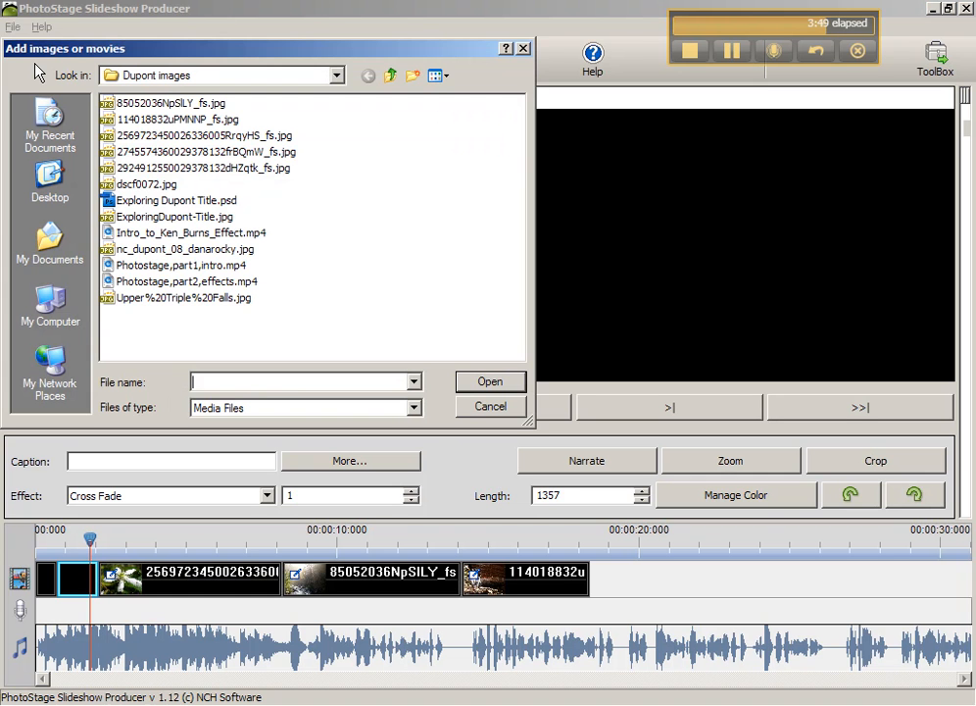
pyautogui.click(207, 217)
pyautogui.click(485, 383)
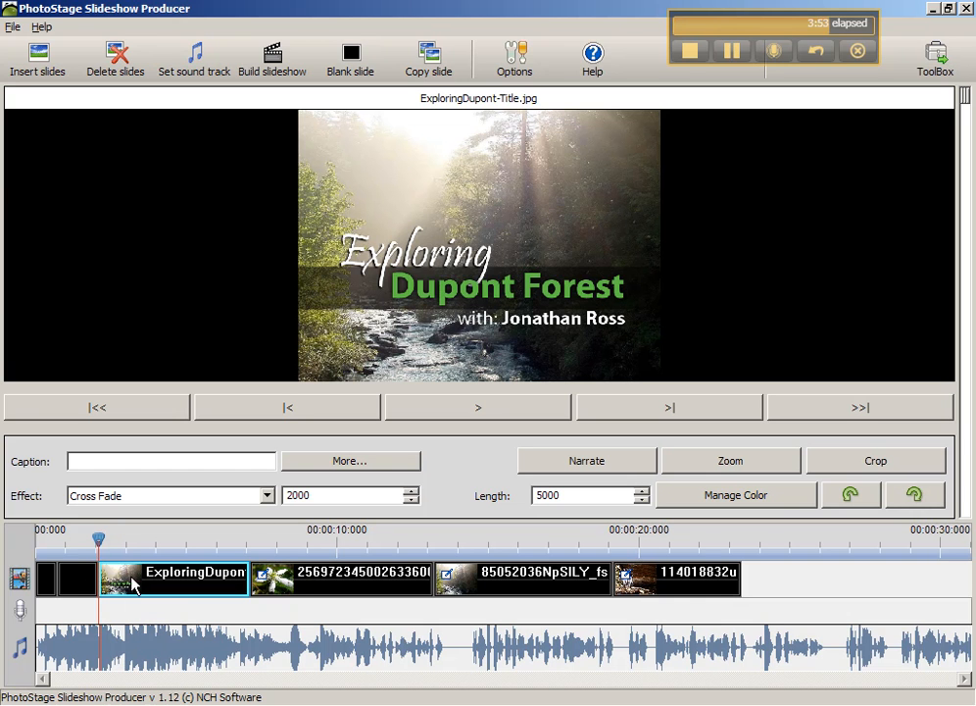
pyautogui.moveTo(134, 585); pyautogui.dragTo(72, 589)
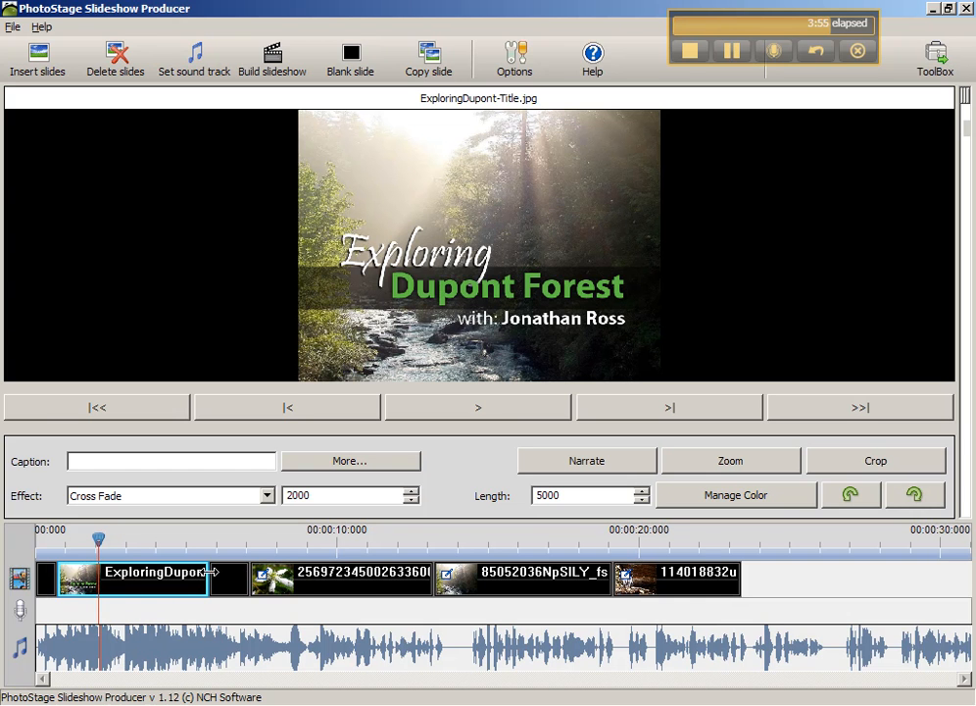
# - Shorten the title slide to less than half its length and play the slideshow from the opening blank slide
pyautogui.moveTo(208, 571); pyautogui.dragTo(29, 576)
pyautogui.click(54, 538)
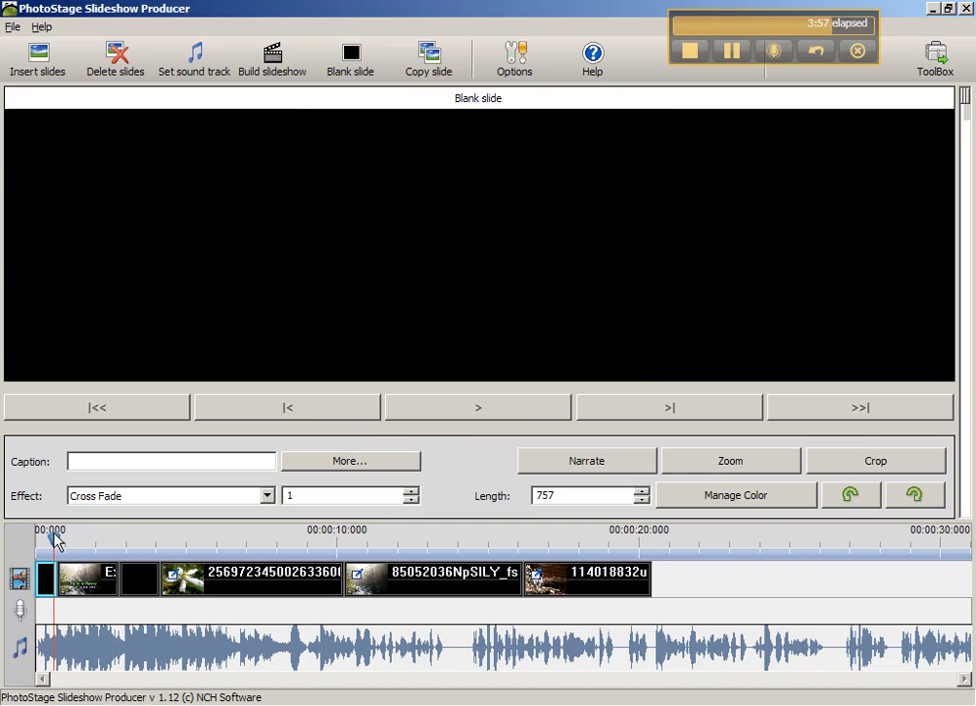
pyautogui.click(462, 409)
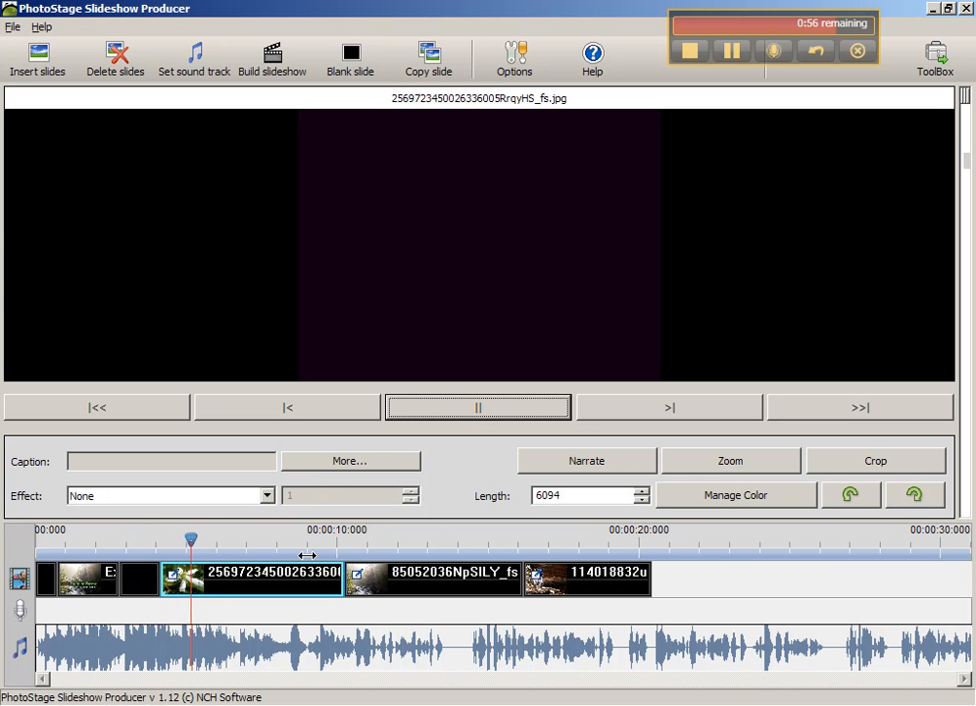
pyautogui.click(254, 575)
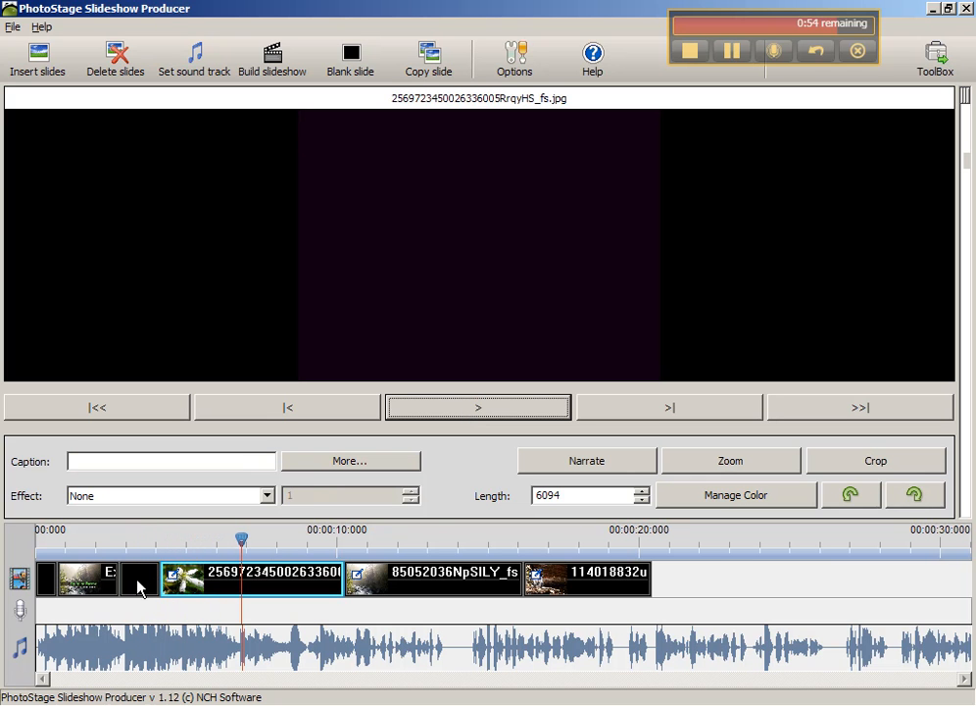
# - Lengthen the title slide to about 6884 and preview its transition into the slides that follow
pyautogui.click(117, 581)
pyautogui.moveTo(119, 578); pyautogui.dragTo(265, 576)
pyautogui.click(189, 541)
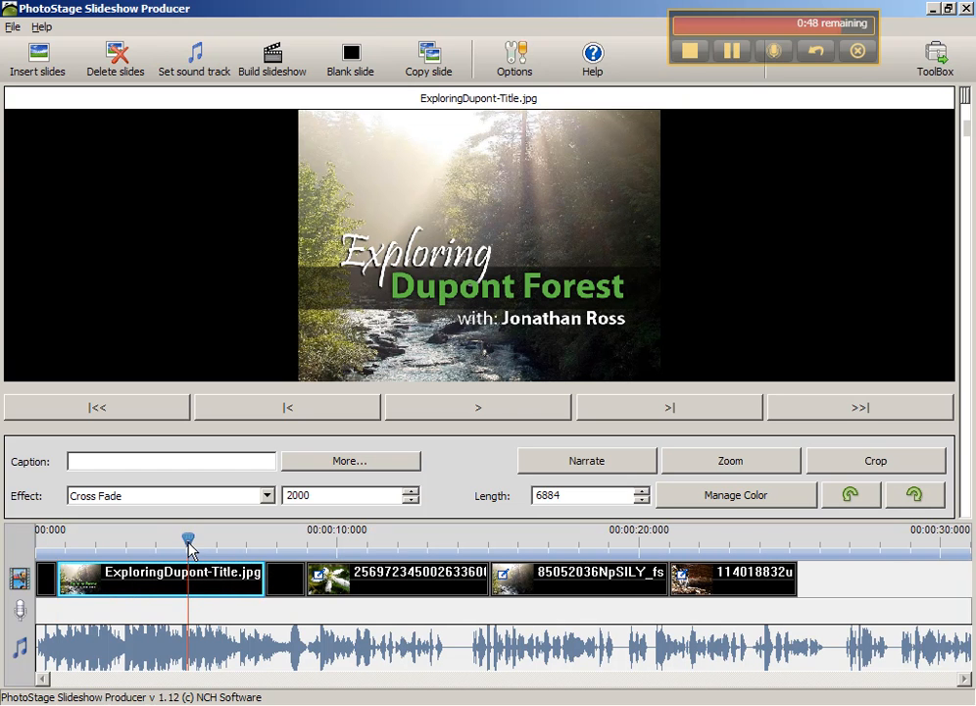
pyautogui.moveTo(180, 542); pyautogui.dragTo(229, 539)
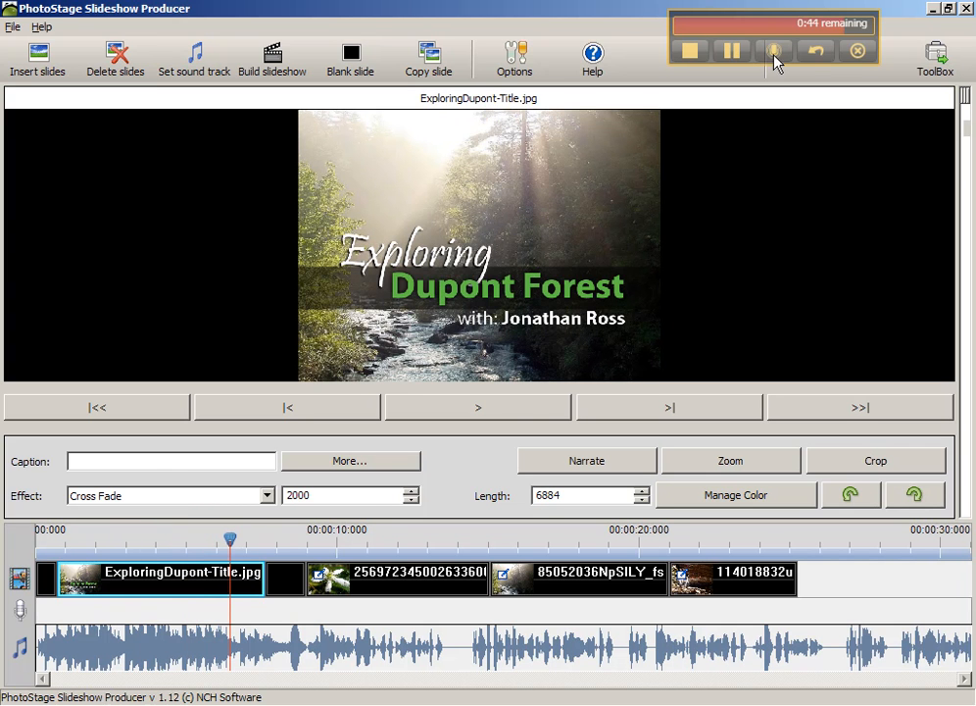
pyautogui.click(517, 408)
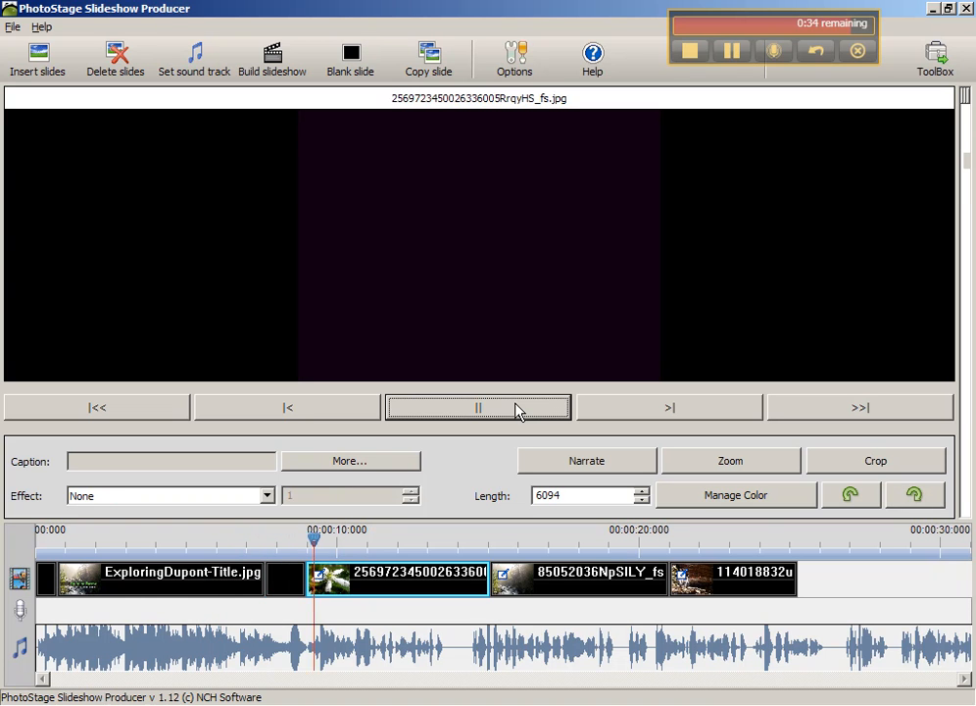
pyautogui.click(520, 411)
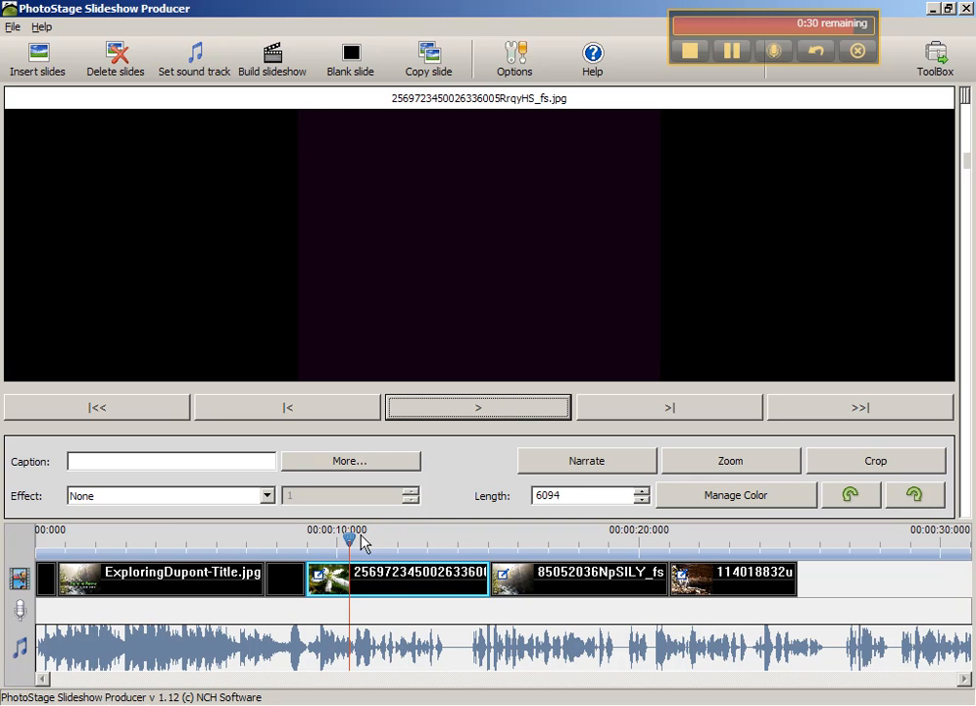
# - Insert a blank slide at the end of the slideshow, after the Sliding Rock slide
pyautogui.moveTo(349, 540); pyautogui.dragTo(810, 583)
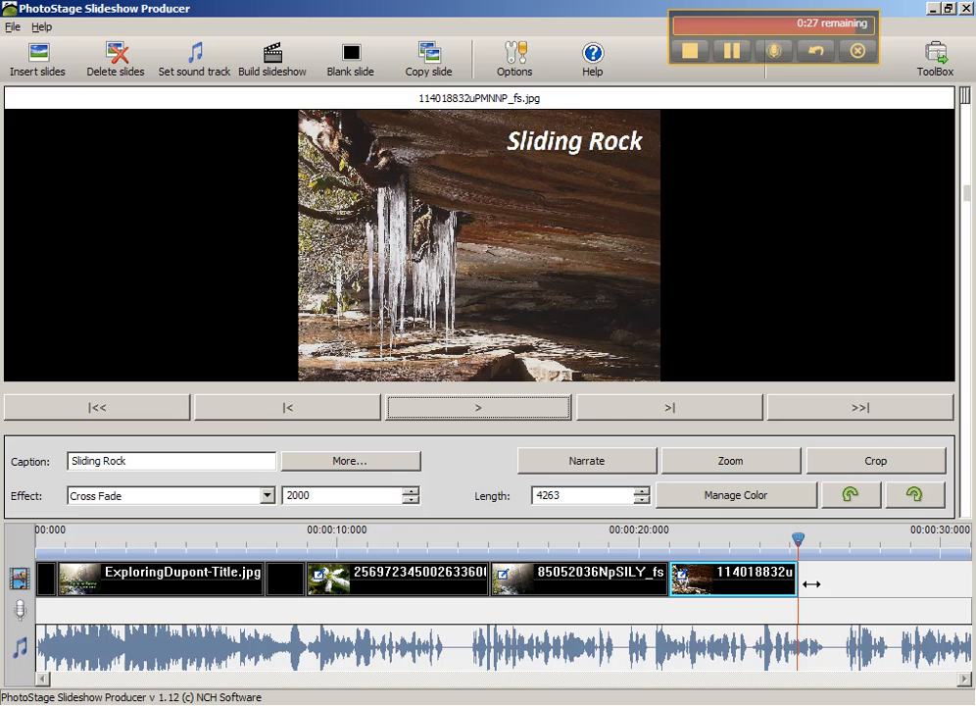
pyautogui.click(352, 55)
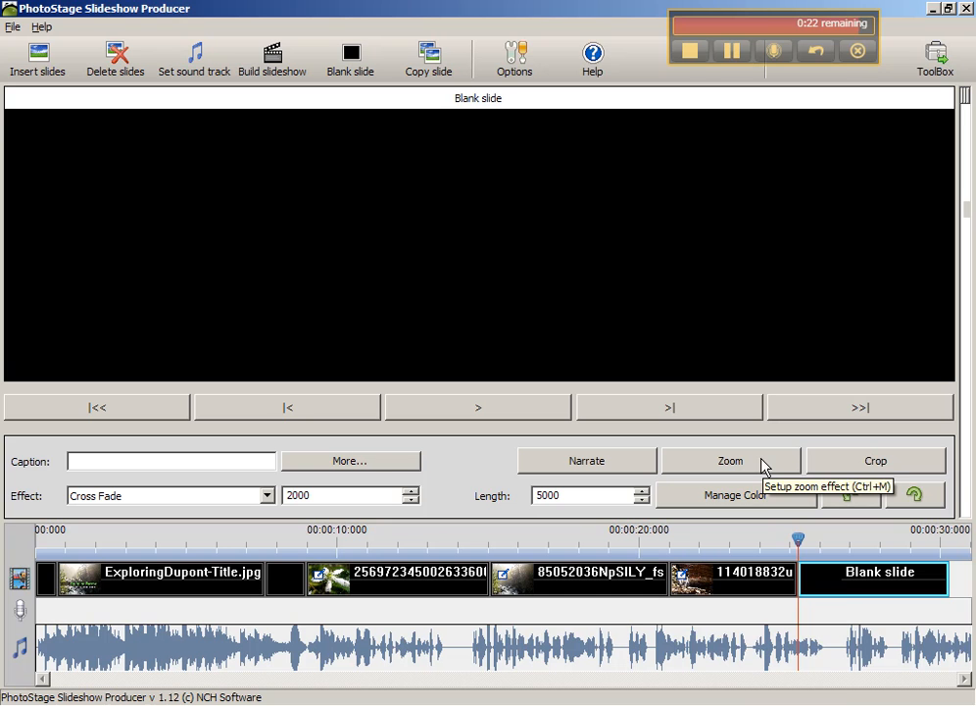
pyautogui.rightClick(846, 587)
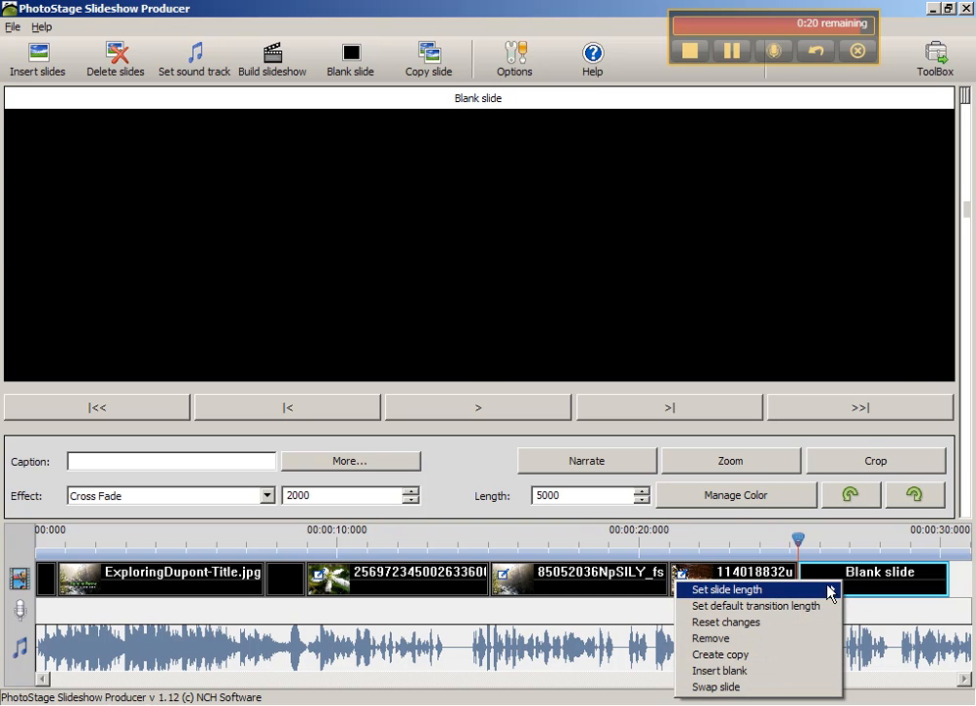
# - Add the text caption "Credits" to the blank end slide, centred vertically, and scrub into the slide to check it
pyautogui.click(737, 462)
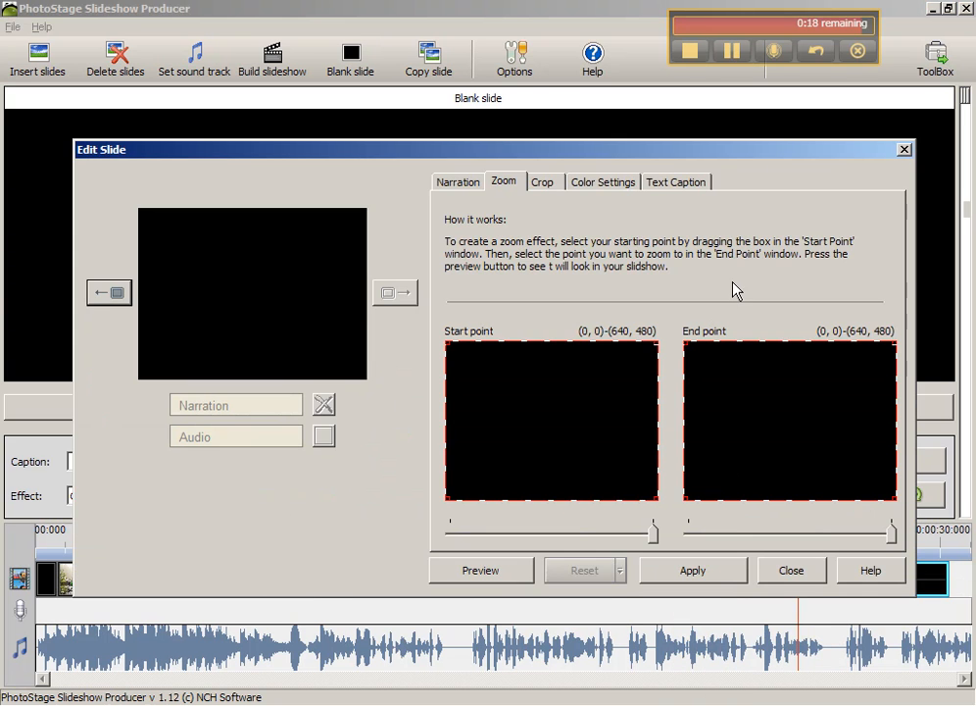
pyautogui.click(674, 183)
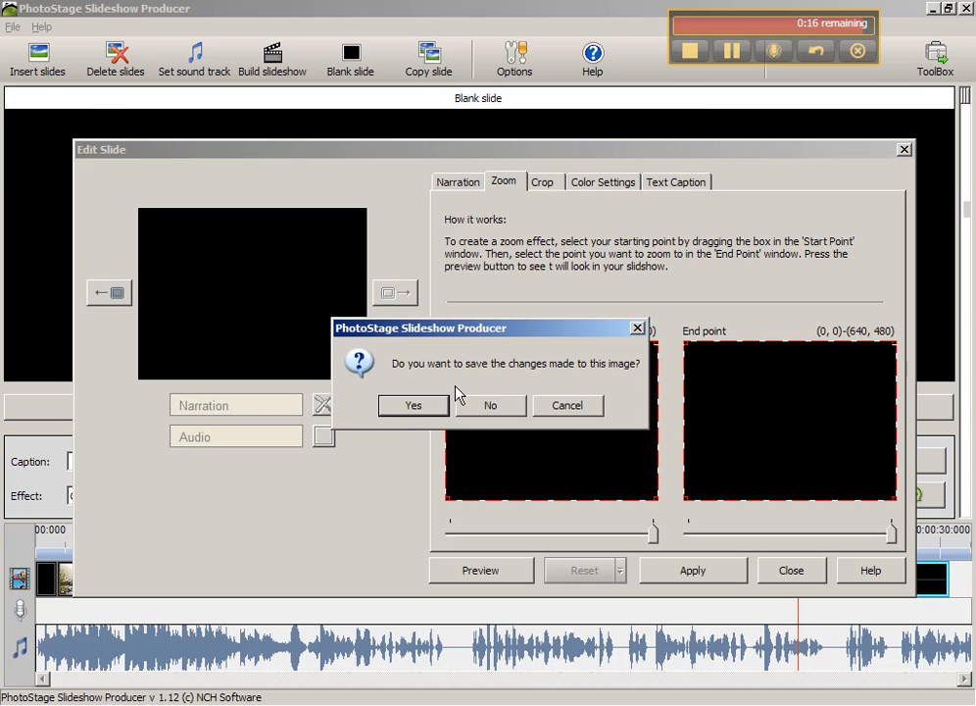
pyautogui.click(436, 408)
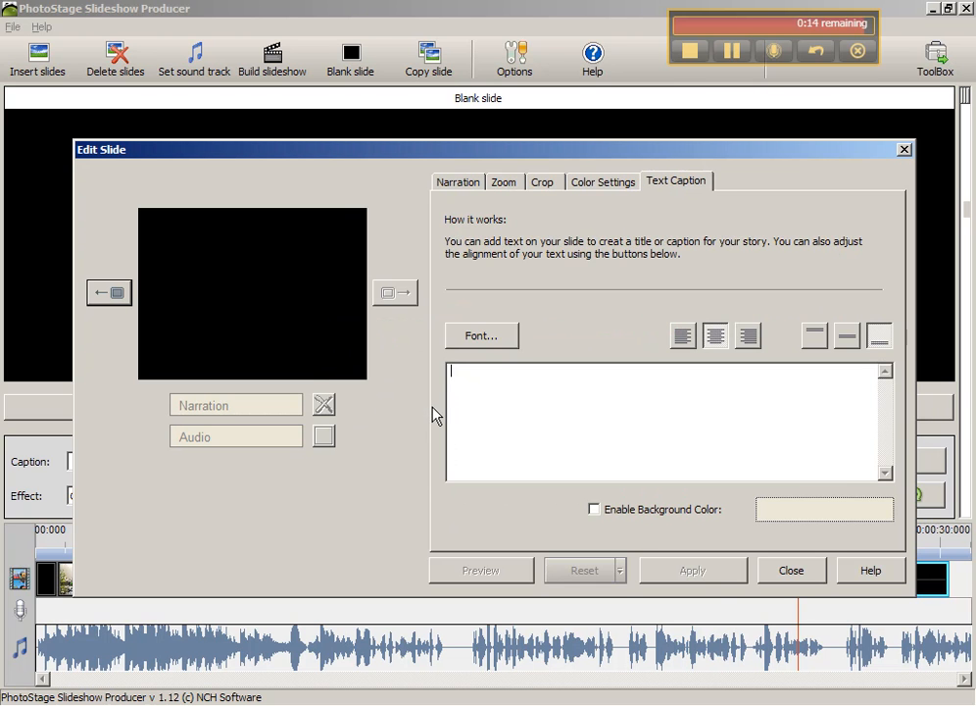
pyautogui.write('Credits')
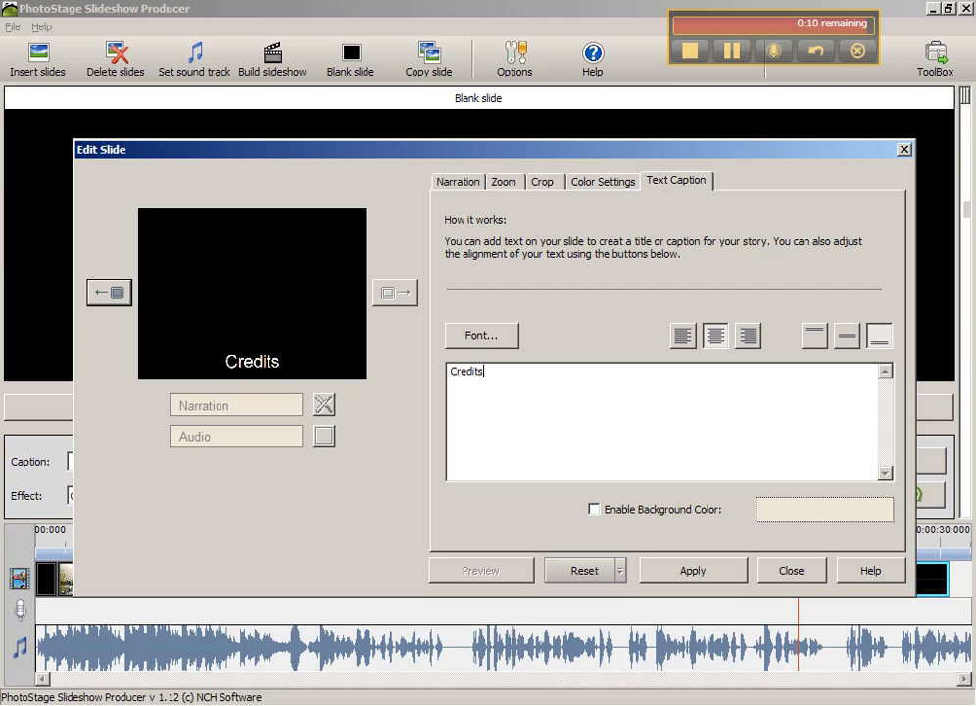
pyautogui.click(845, 337)
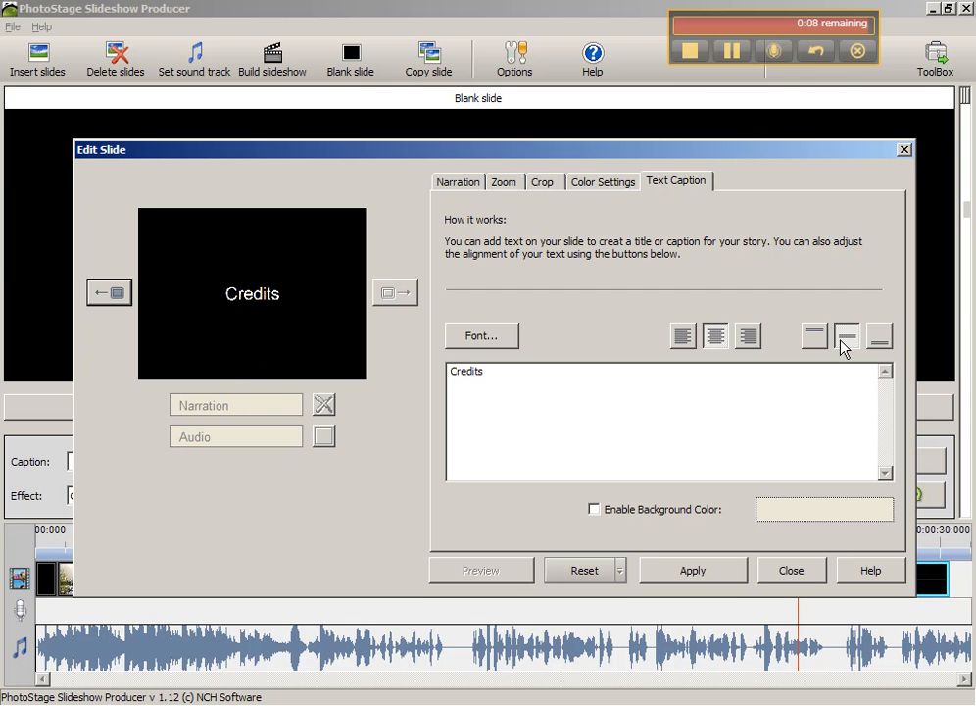
pyautogui.click(708, 579)
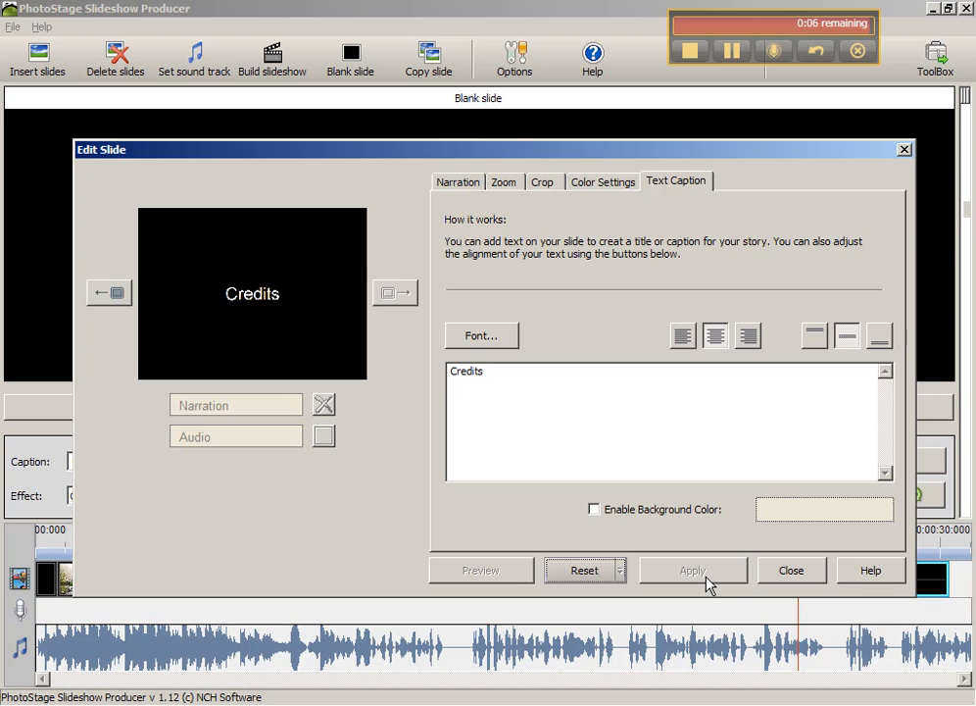
pyautogui.click(809, 579)
pyautogui.moveTo(803, 542); pyautogui.dragTo(831, 540)
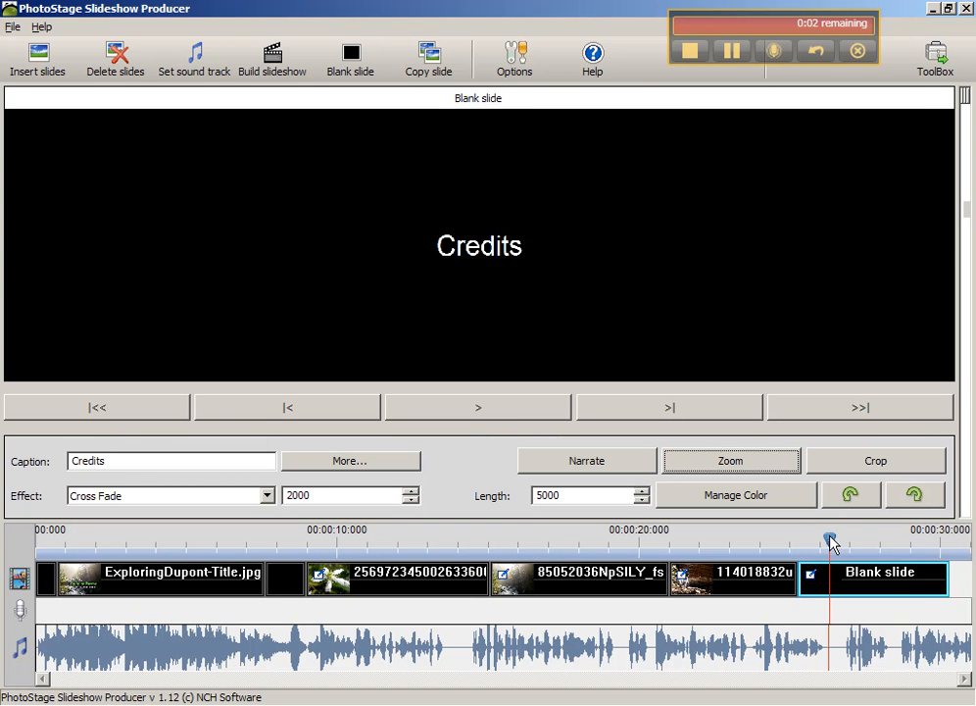